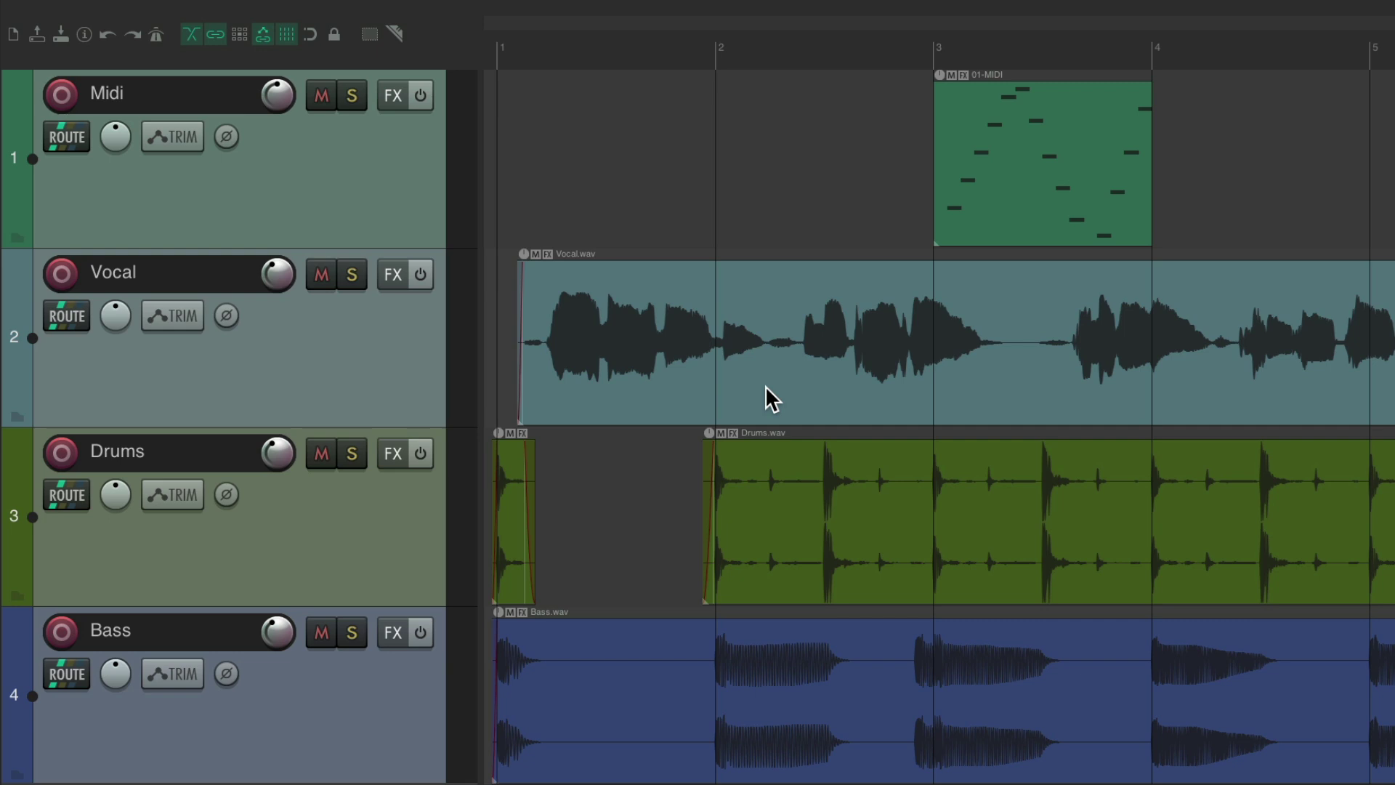
# Move the 01-MIDI item a bar earlier and return it to bar 3
pyautogui.moveTo(974, 164)
pyautogui.mouseDown()
pyautogui.moveTo(1005, 181)
pyautogui.moveTo(837, 186)
pyautogui.moveTo(967, 175)
pyautogui.mouseUp()
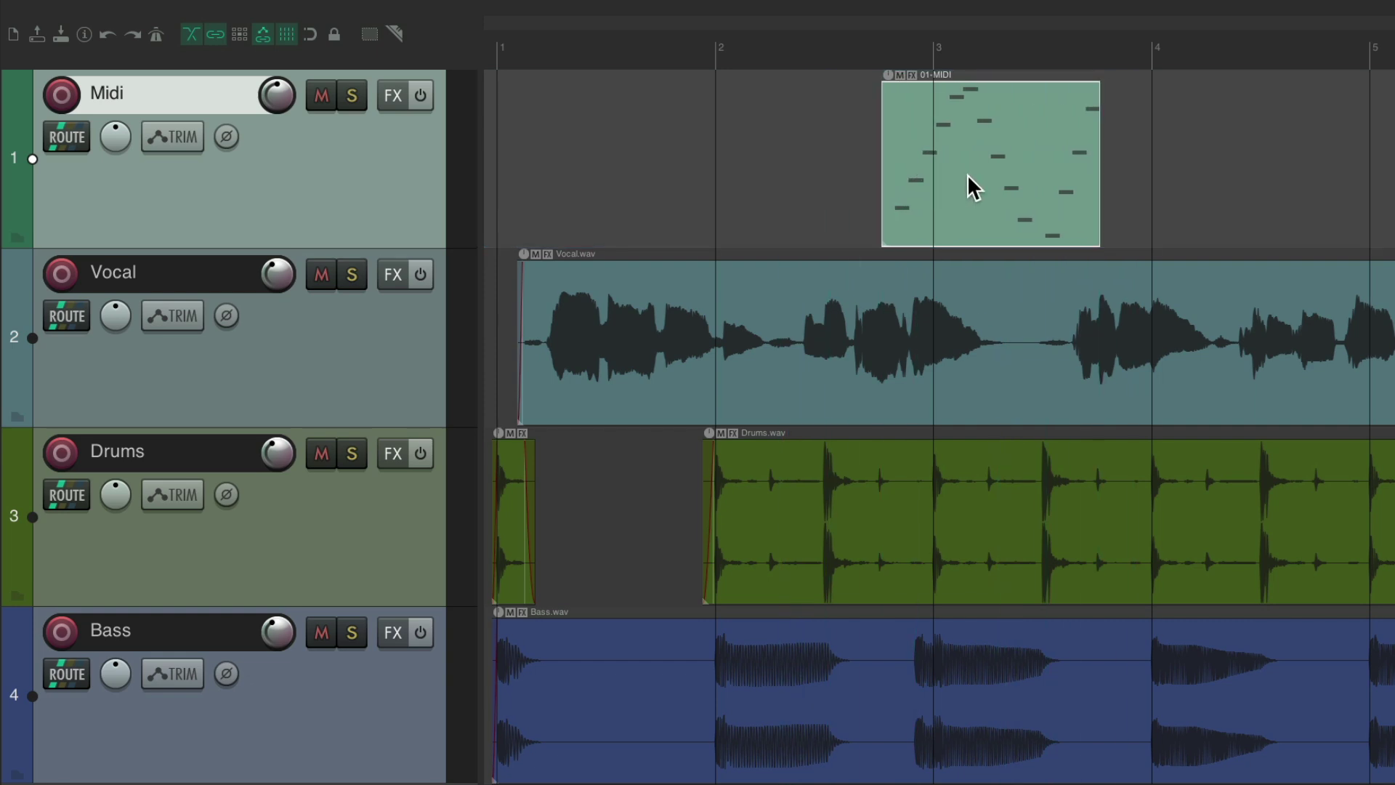
pyautogui.rightClick(966, 175)
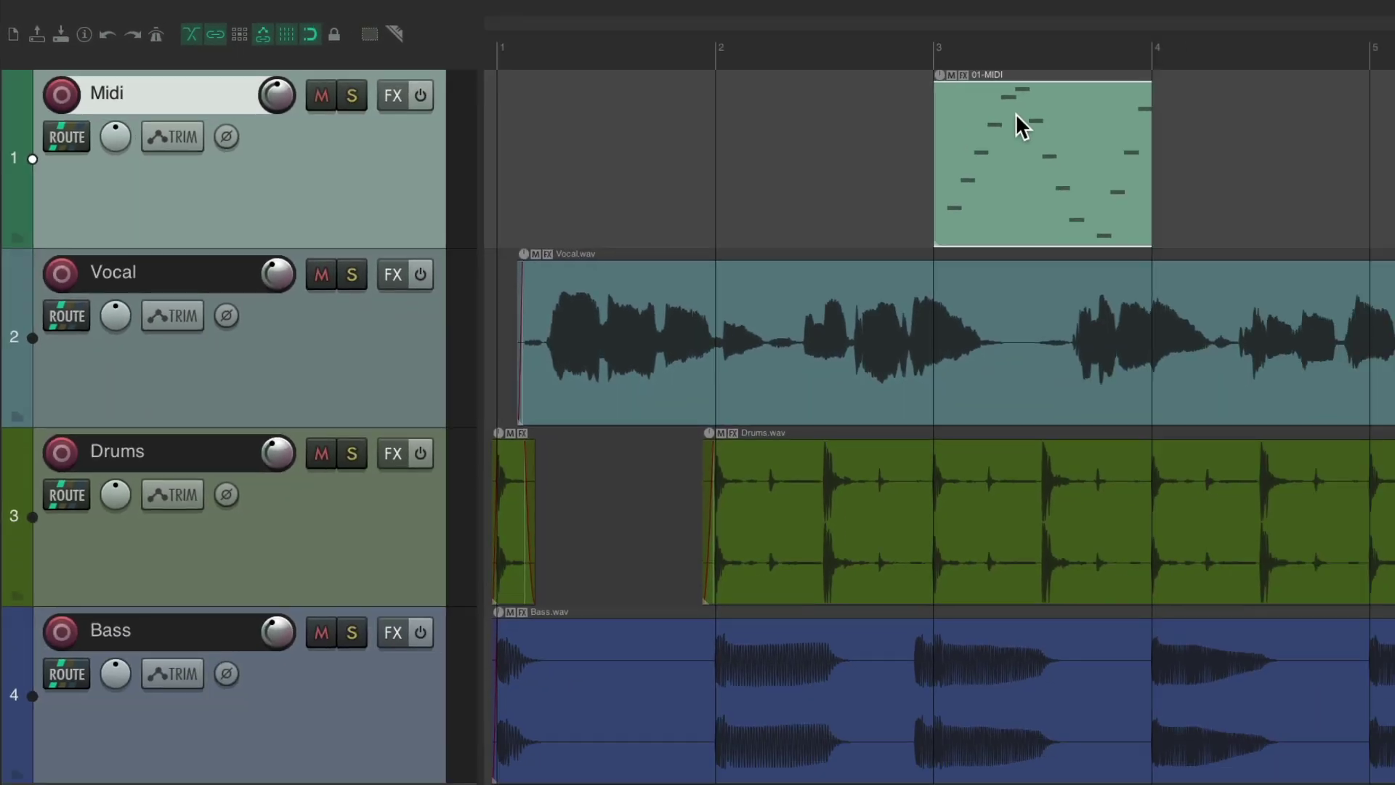
pyautogui.moveTo(1014, 111); pyautogui.dragTo(760, 126)
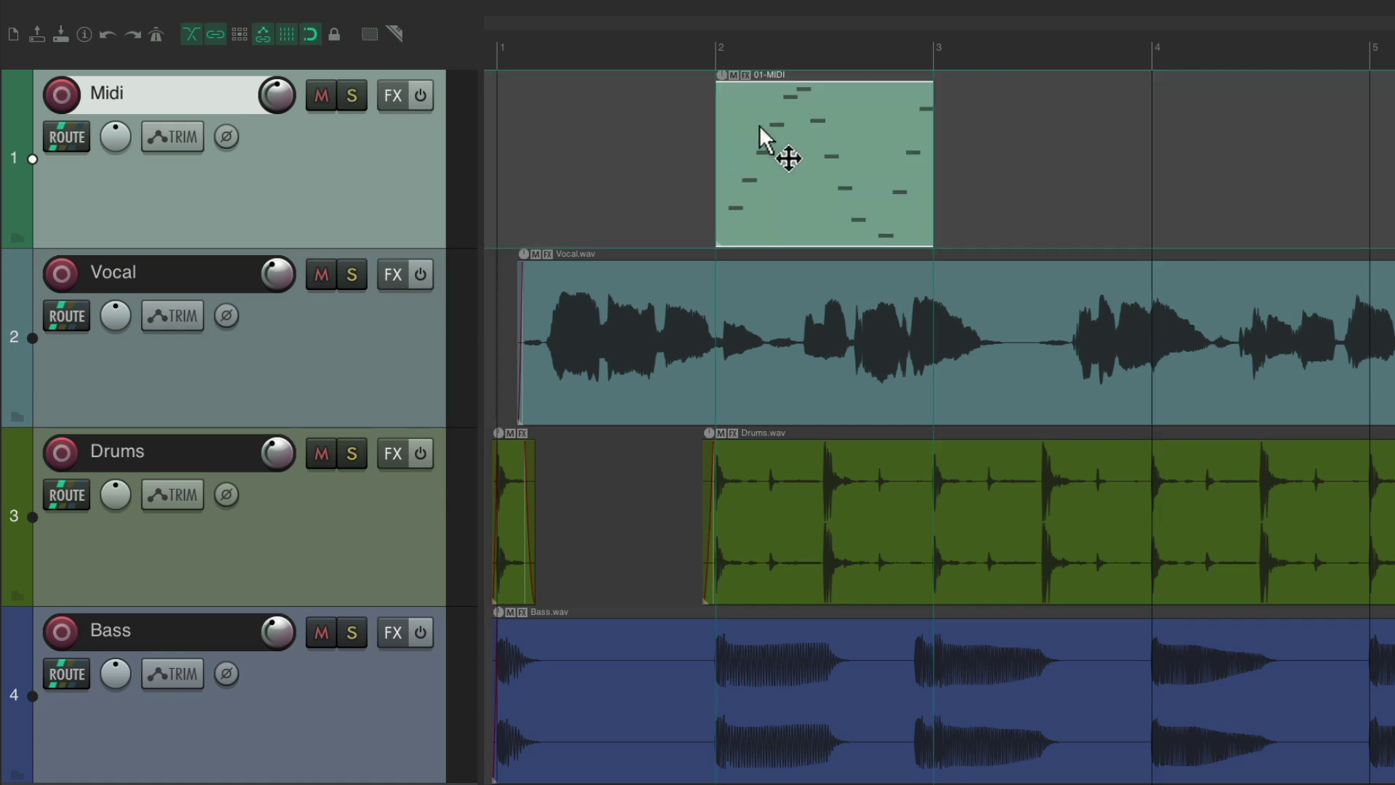
pyautogui.moveTo(853, 120); pyautogui.dragTo(951, 120)
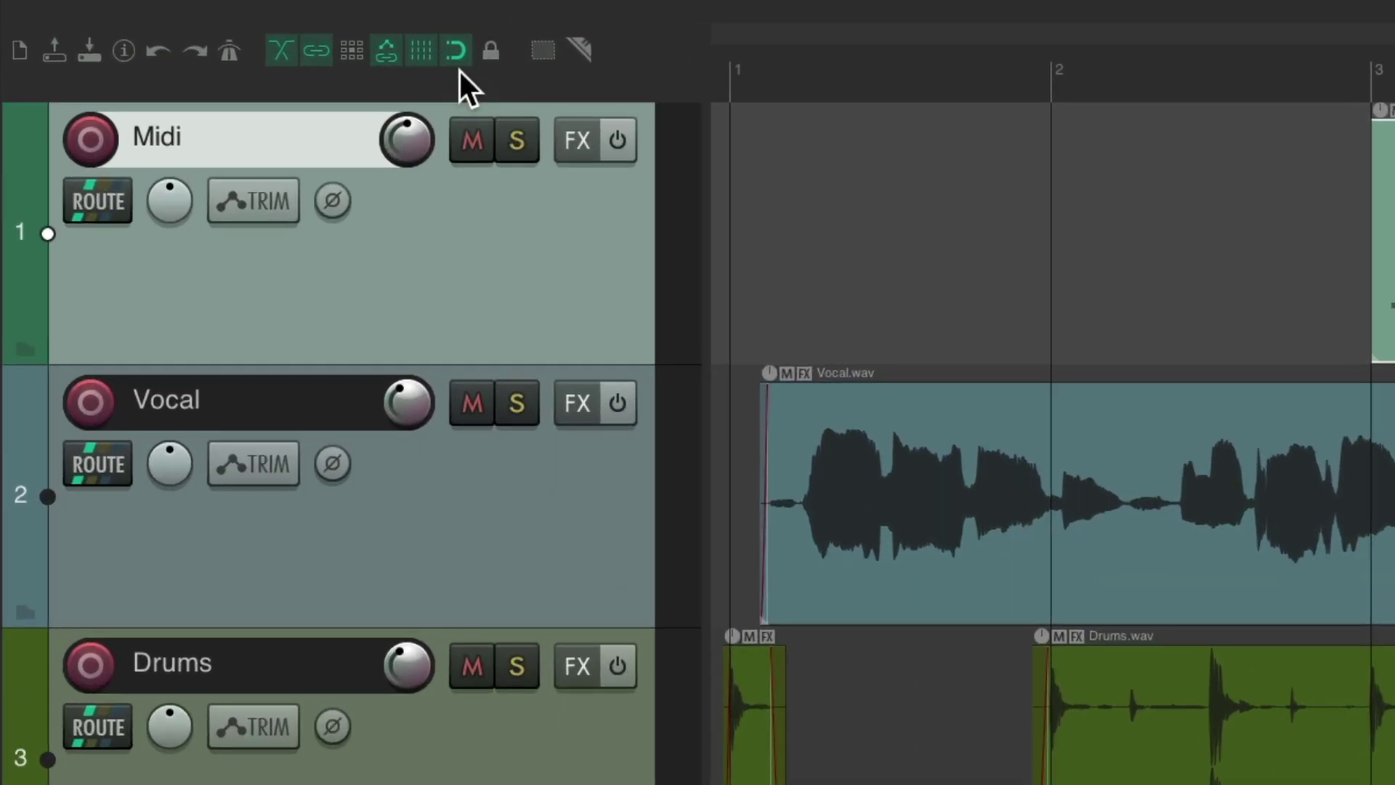
# Bring up Snap/Grid Settings and slide the 01-MIDI item freely toward bar 2
pyautogui.rightClick(456, 51)
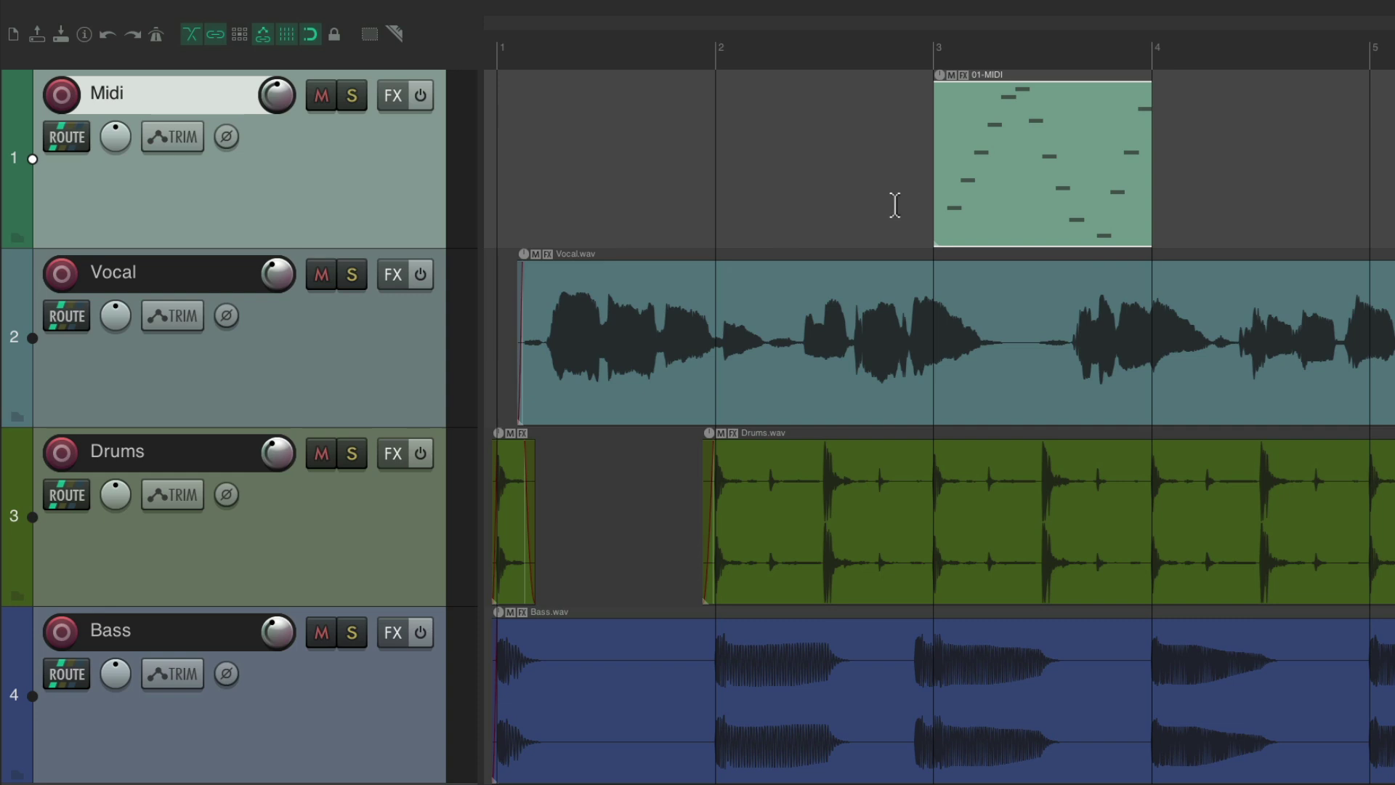
pyautogui.moveTo(966, 131)
pyautogui.mouseDown()
pyautogui.moveTo(858, 143)
pyautogui.moveTo(951, 138)
pyautogui.mouseUp()
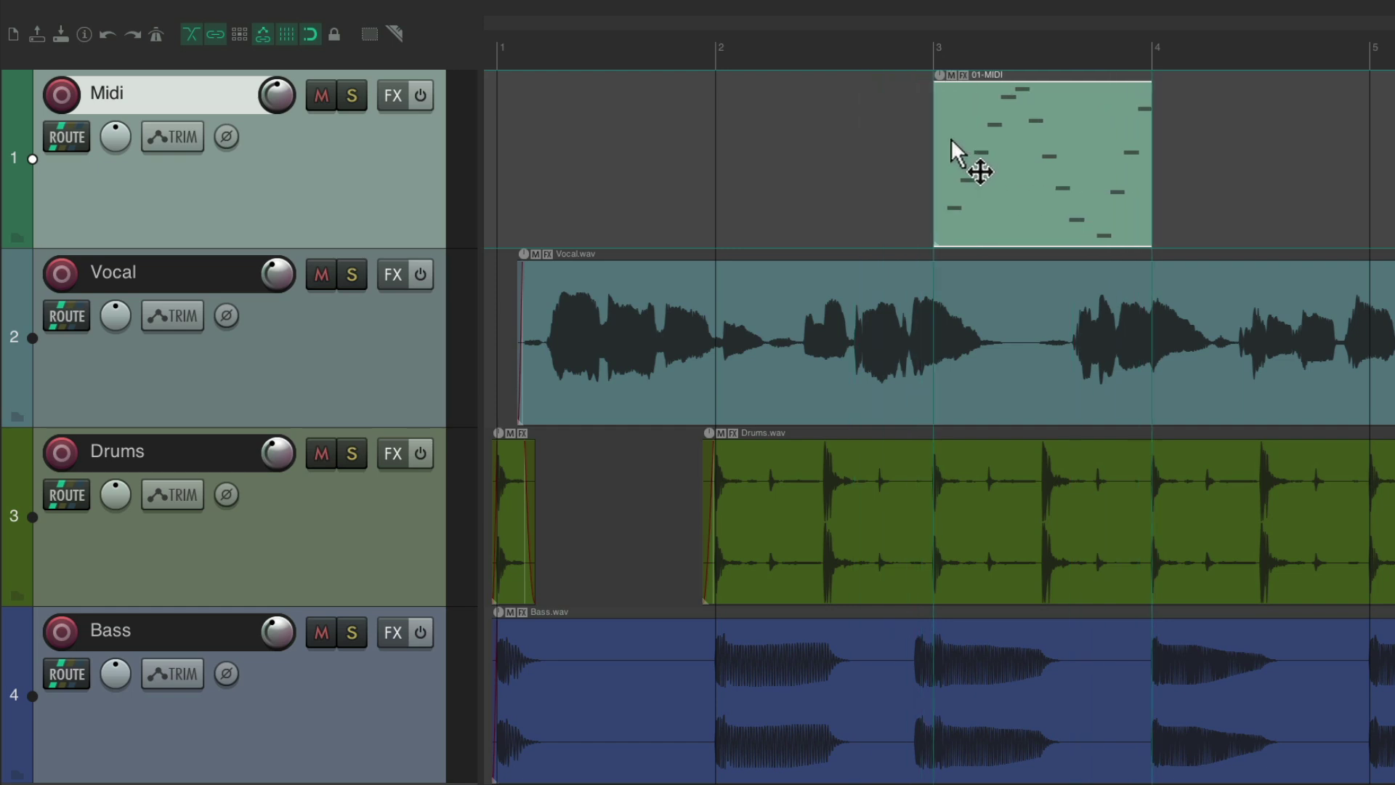
pyautogui.moveTo(950, 138)
pyautogui.mouseDown()
pyautogui.moveTo(751, 142)
pyautogui.moveTo(956, 138)
pyautogui.moveTo(957, 158)
pyautogui.mouseUp()
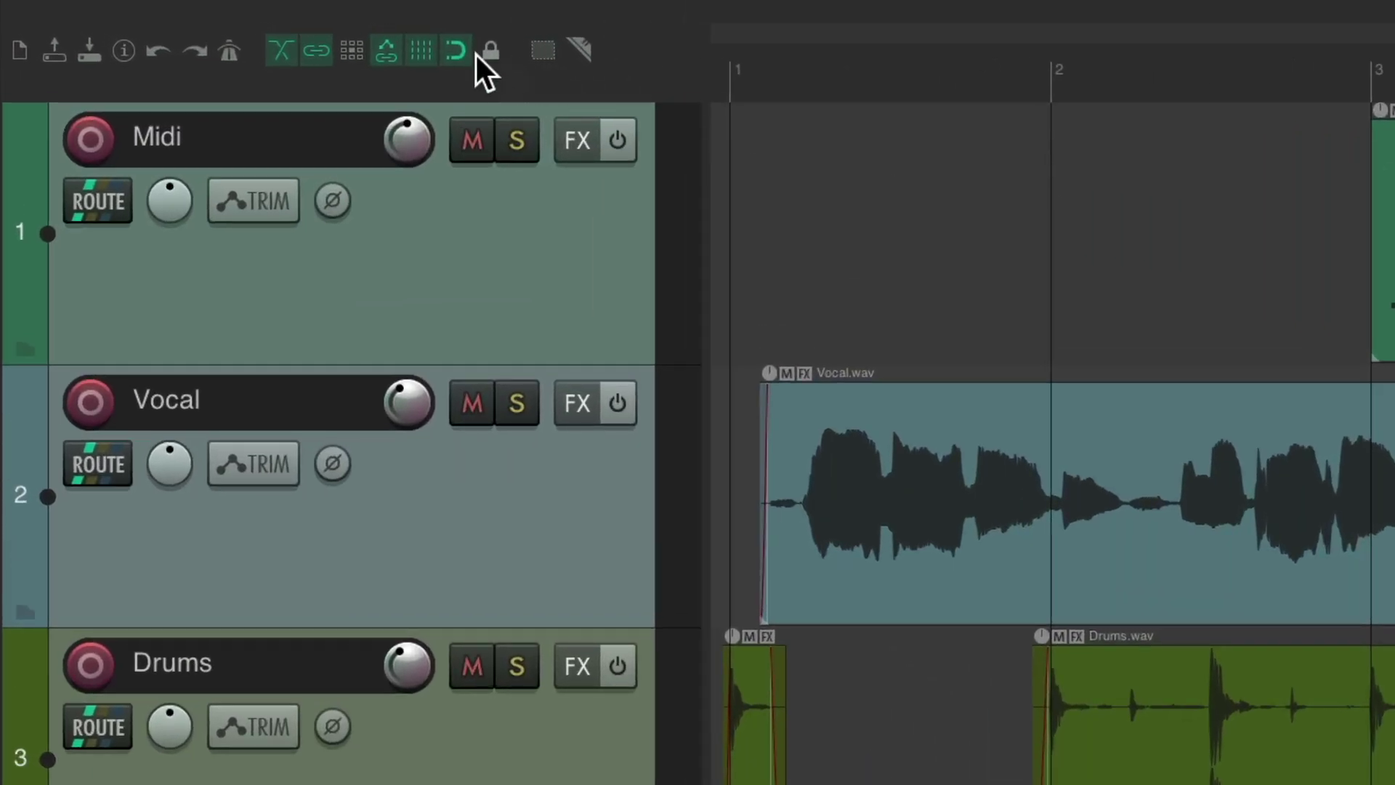
# Reopen the Snap/Grid Settings from the magnet button and close them again
pyautogui.rightClick(456, 51)
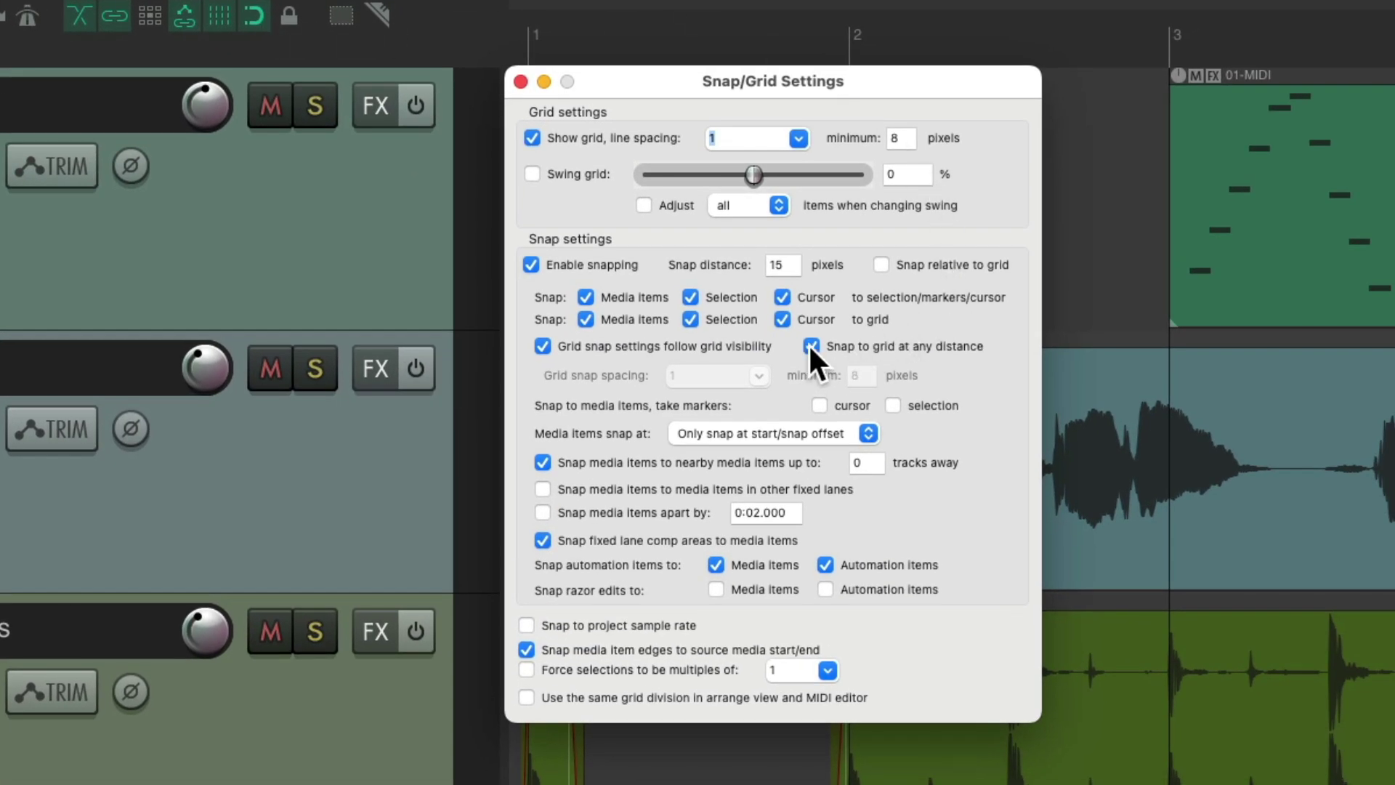
pyautogui.click(520, 81)
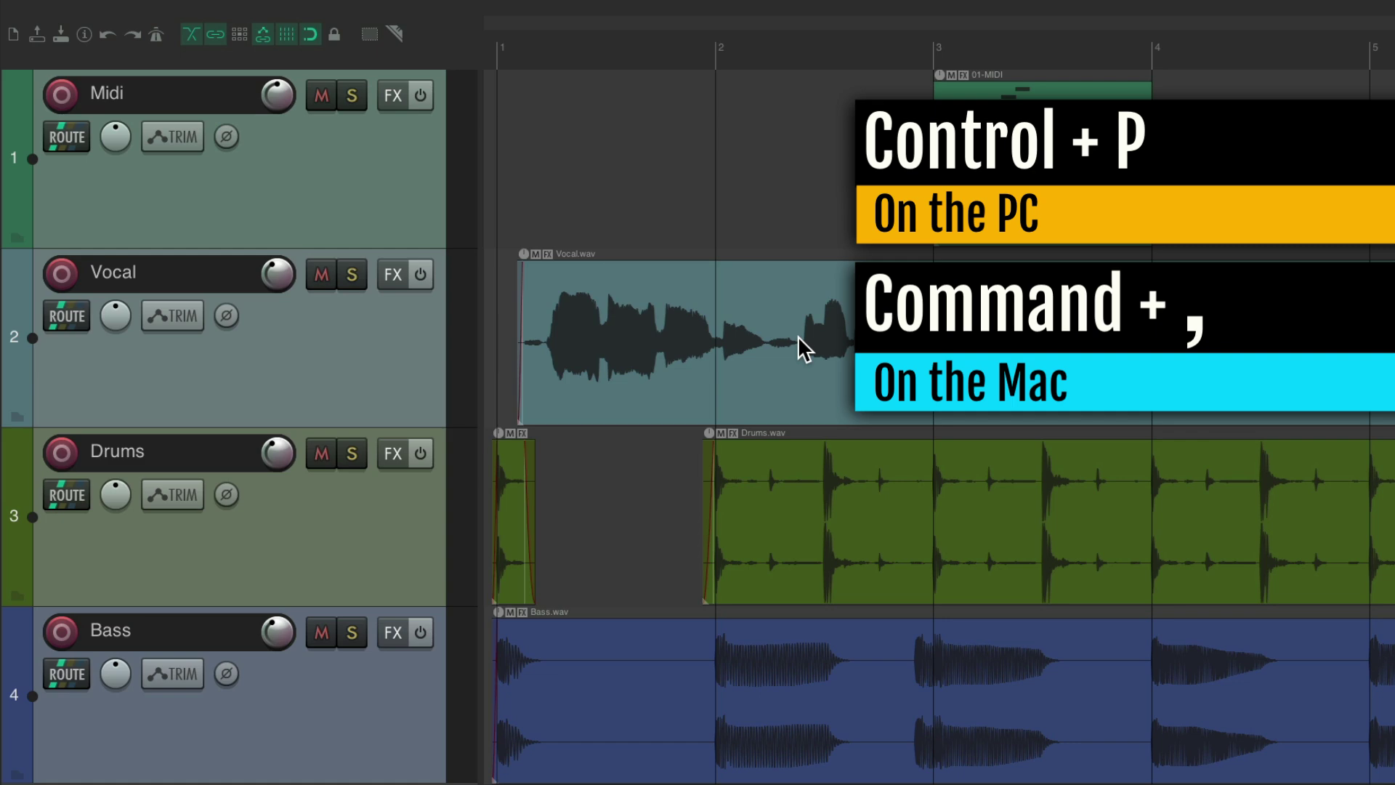
# Enable 'Display vertical line at mouse position' in Appearance preferences and confirm
pyautogui.press('super+comma')
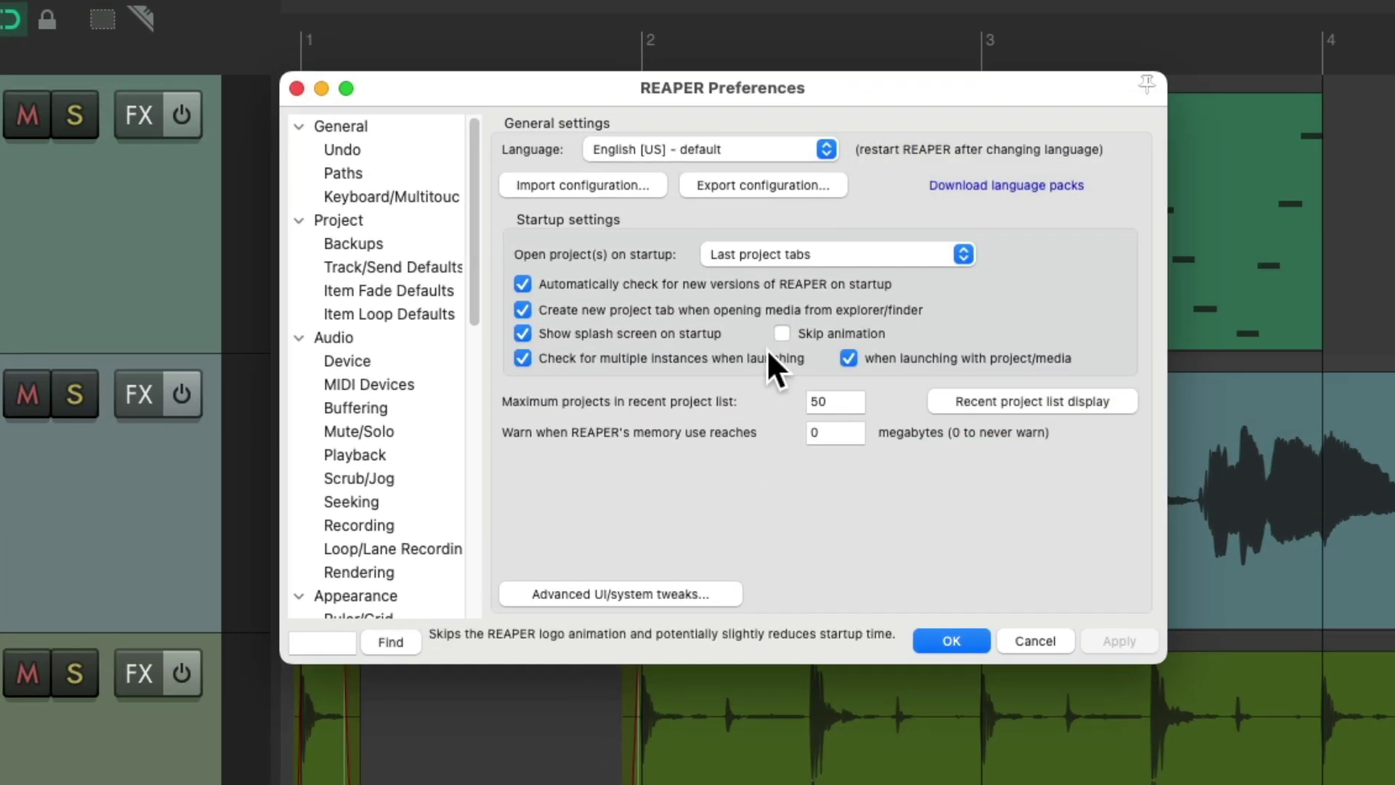
pyautogui.scroll(-5, 407, 356)
pyautogui.scroll(-2, 404, 346)
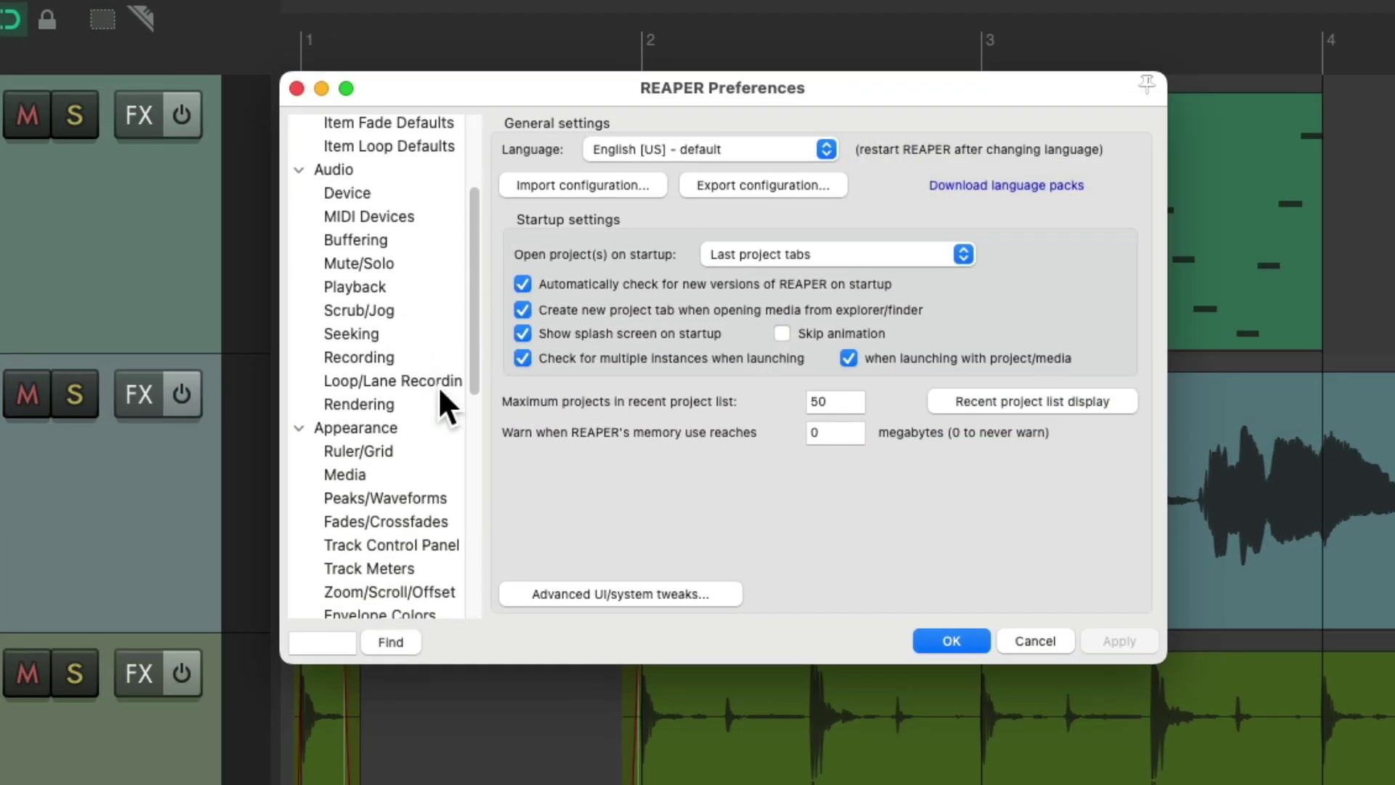
pyautogui.click(440, 429)
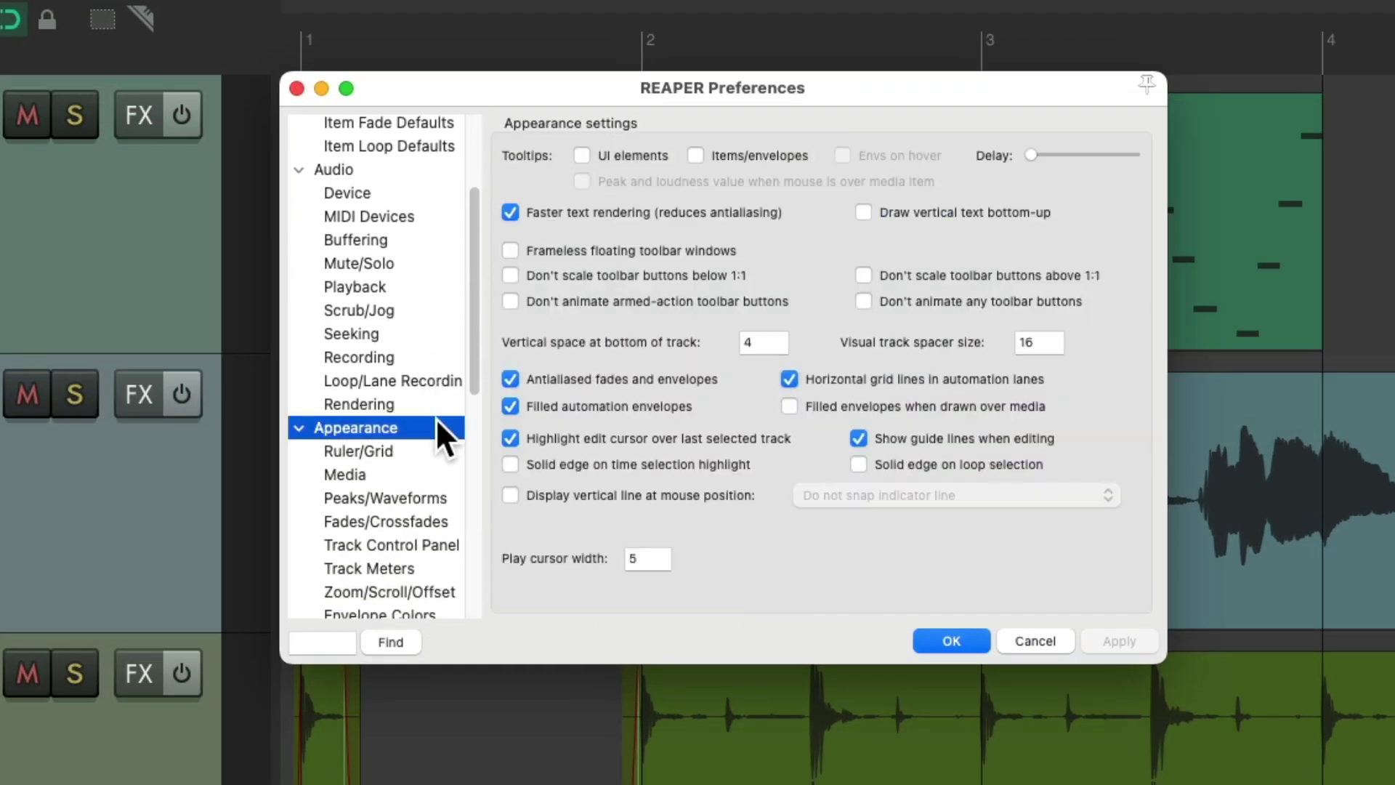
pyautogui.click(510, 496)
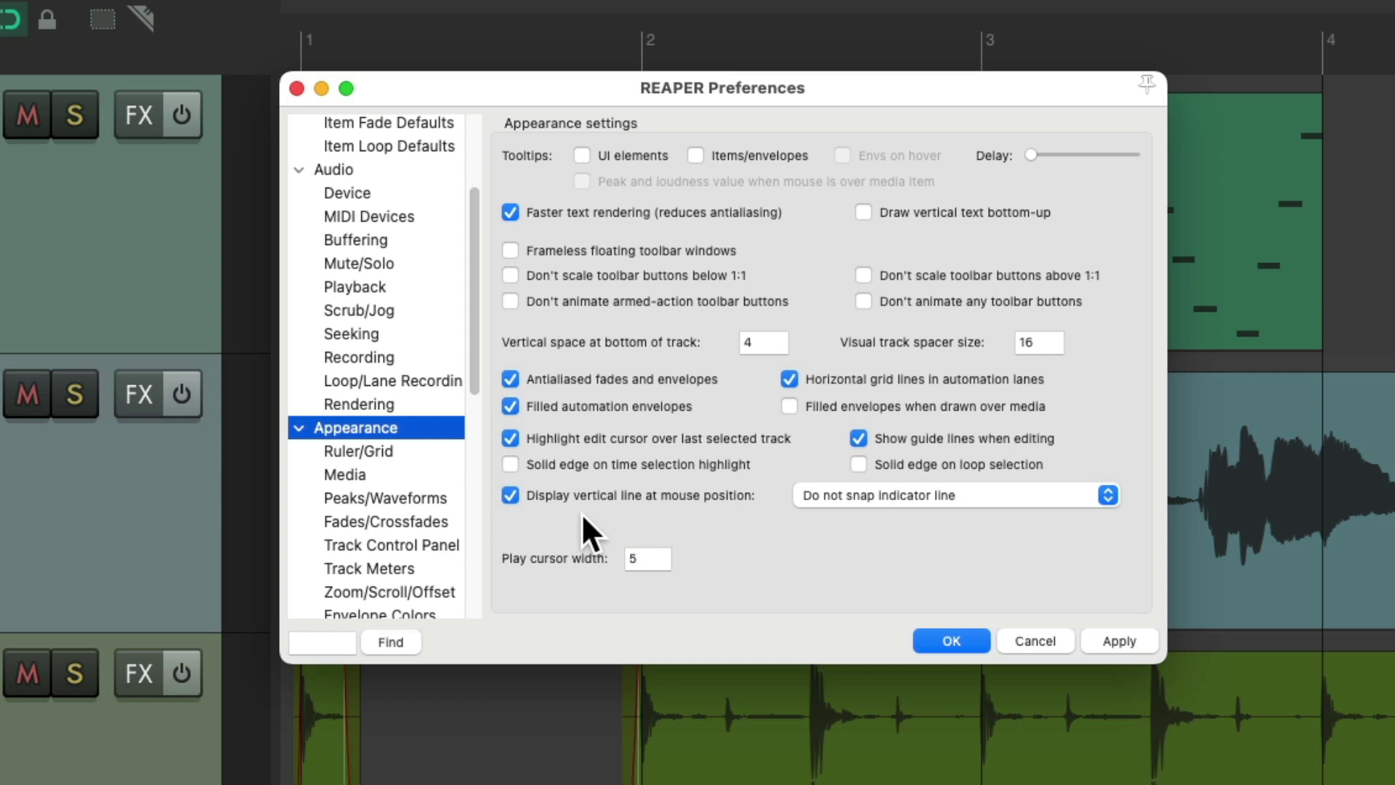
pyautogui.press('Return')
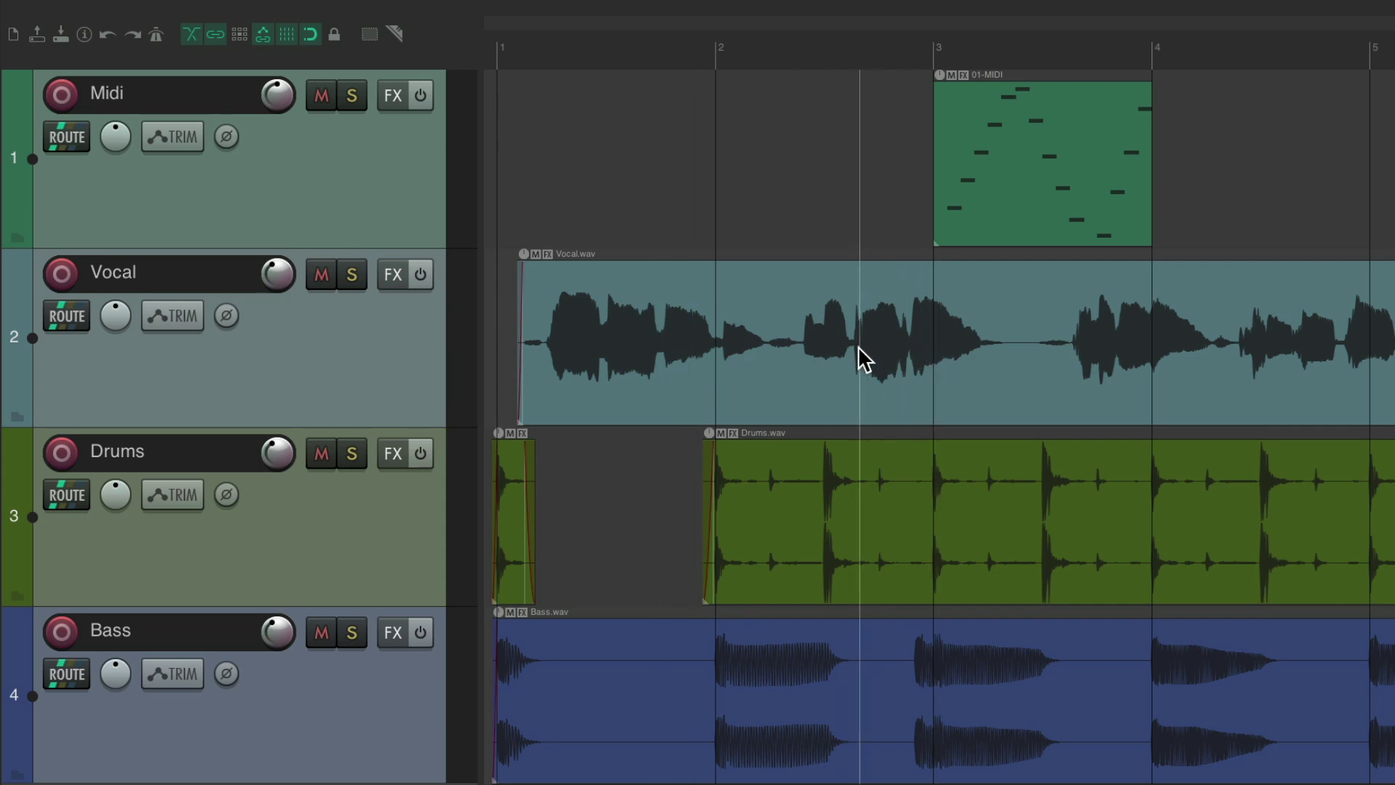
# Turn off repeat, split the Vocal, Drums and Bass items at the mouse line, then undo
pyautogui.press('r')
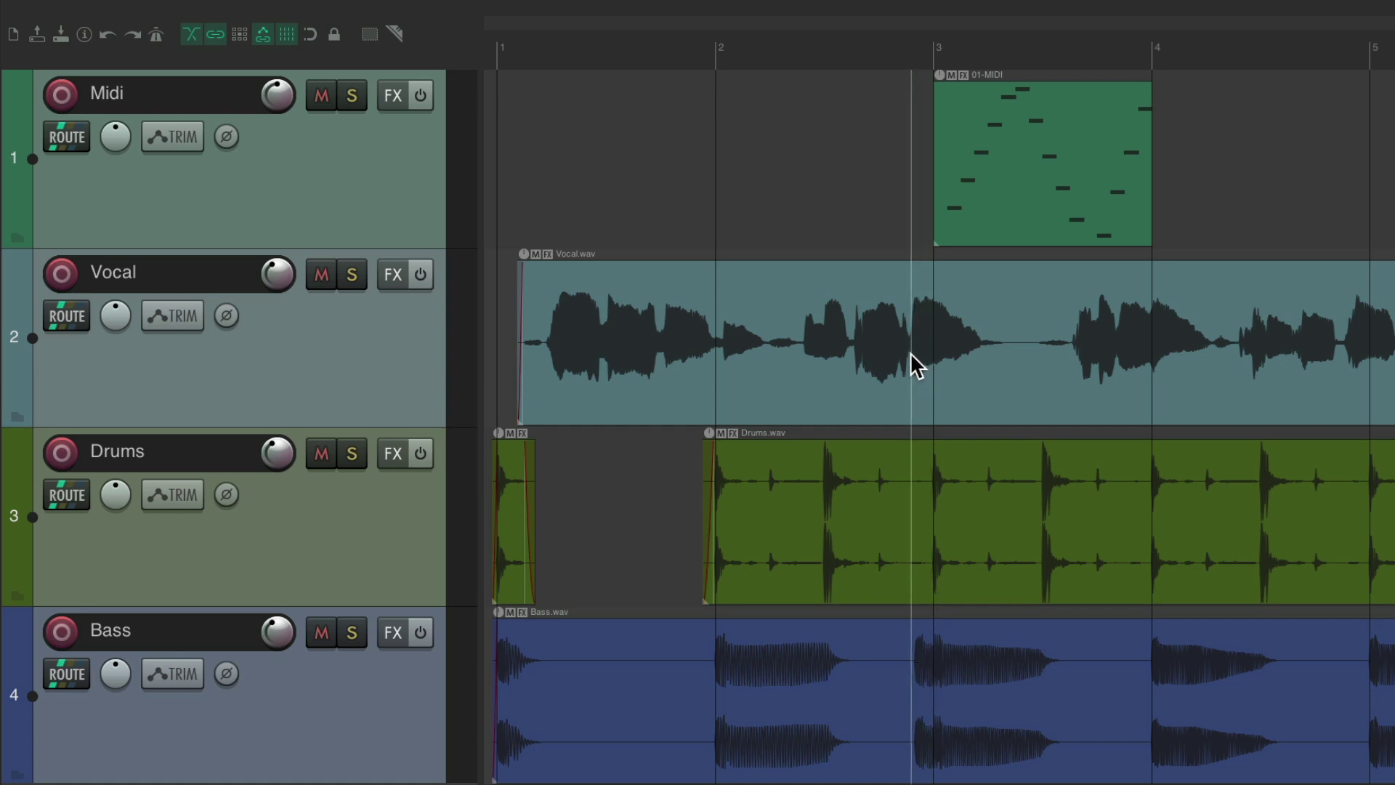
pyautogui.moveTo(856, 326); pyautogui.dragTo(1009, 687)
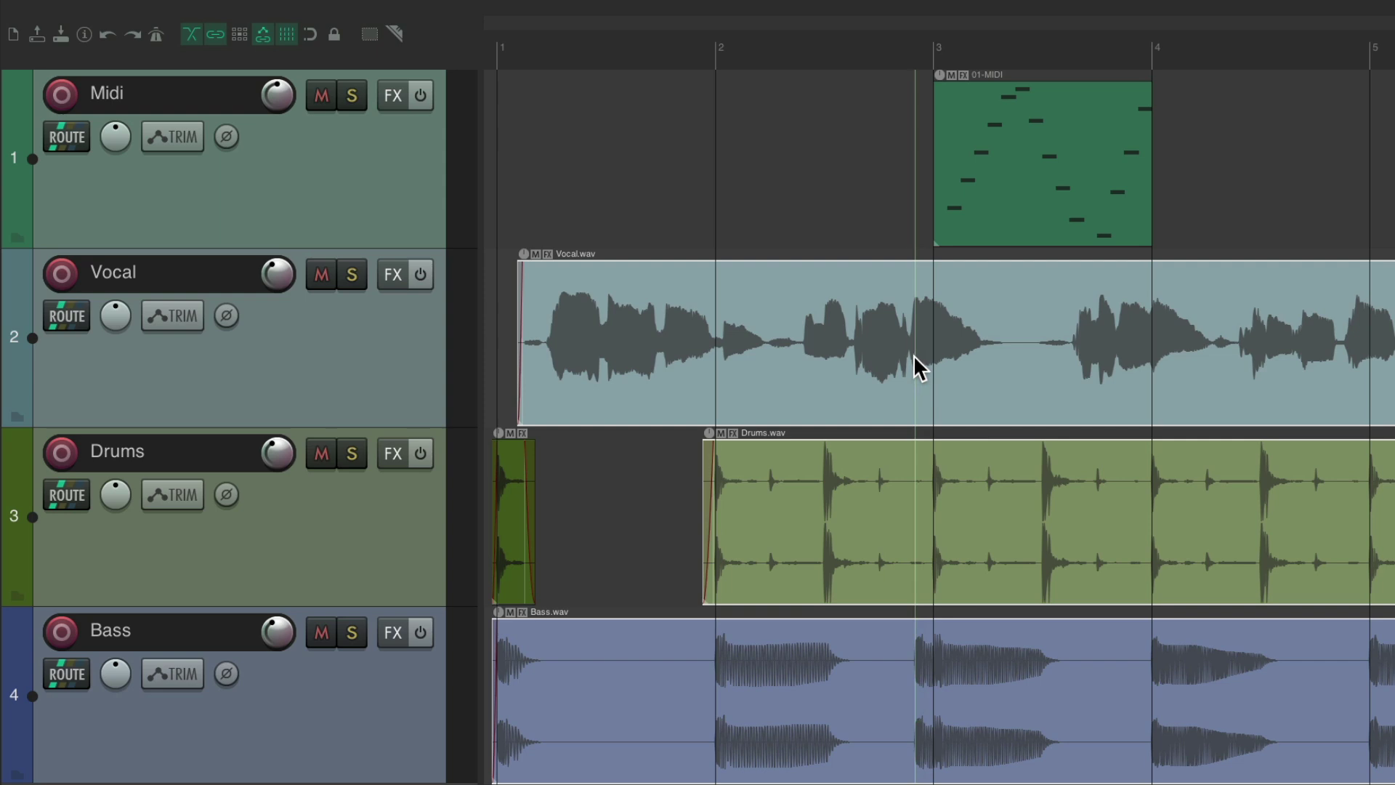
pyautogui.press('s')
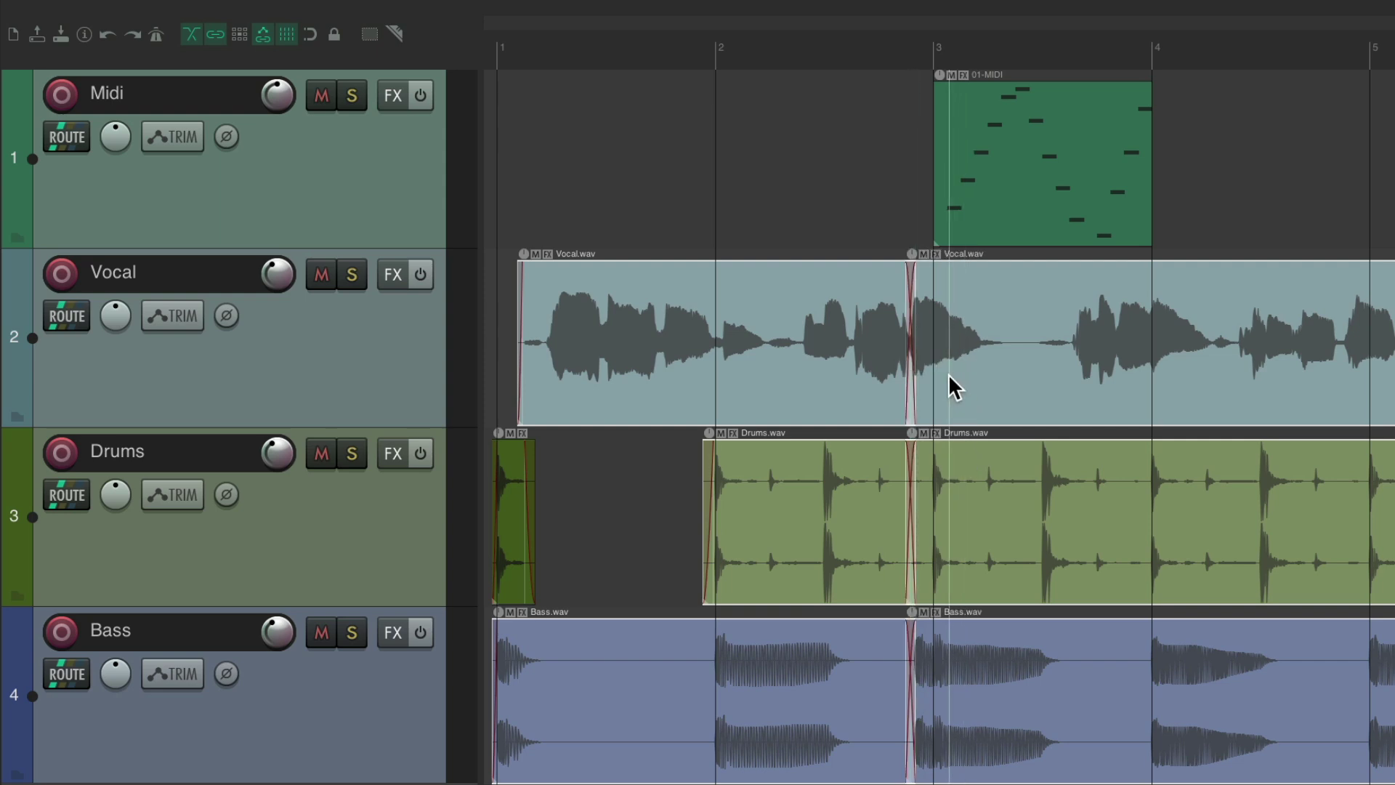
pyautogui.hotkey('ctrl', 'z')
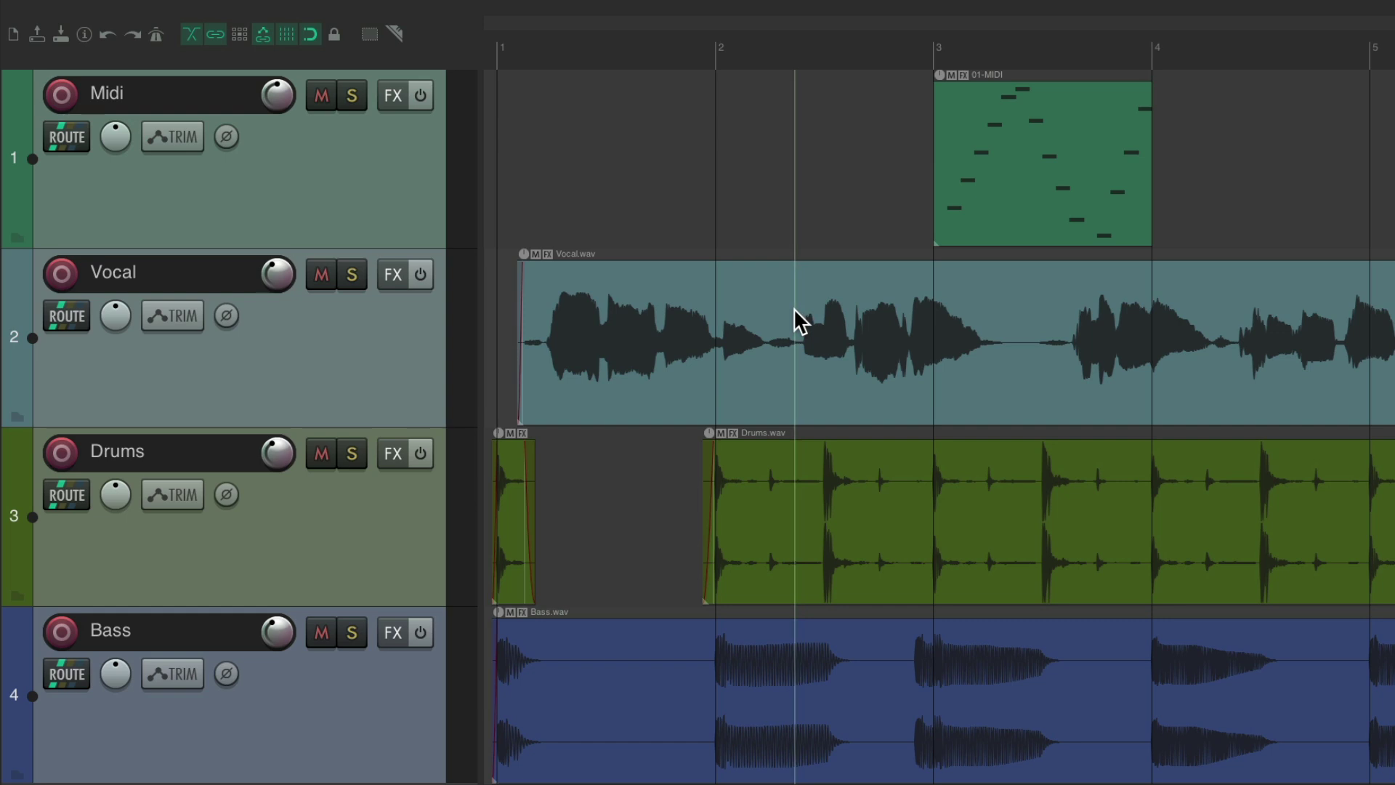
# Set the mouse-position line option to 'Respect toolbar snap button' in Appearance preferences
pyautogui.press('super+comma')
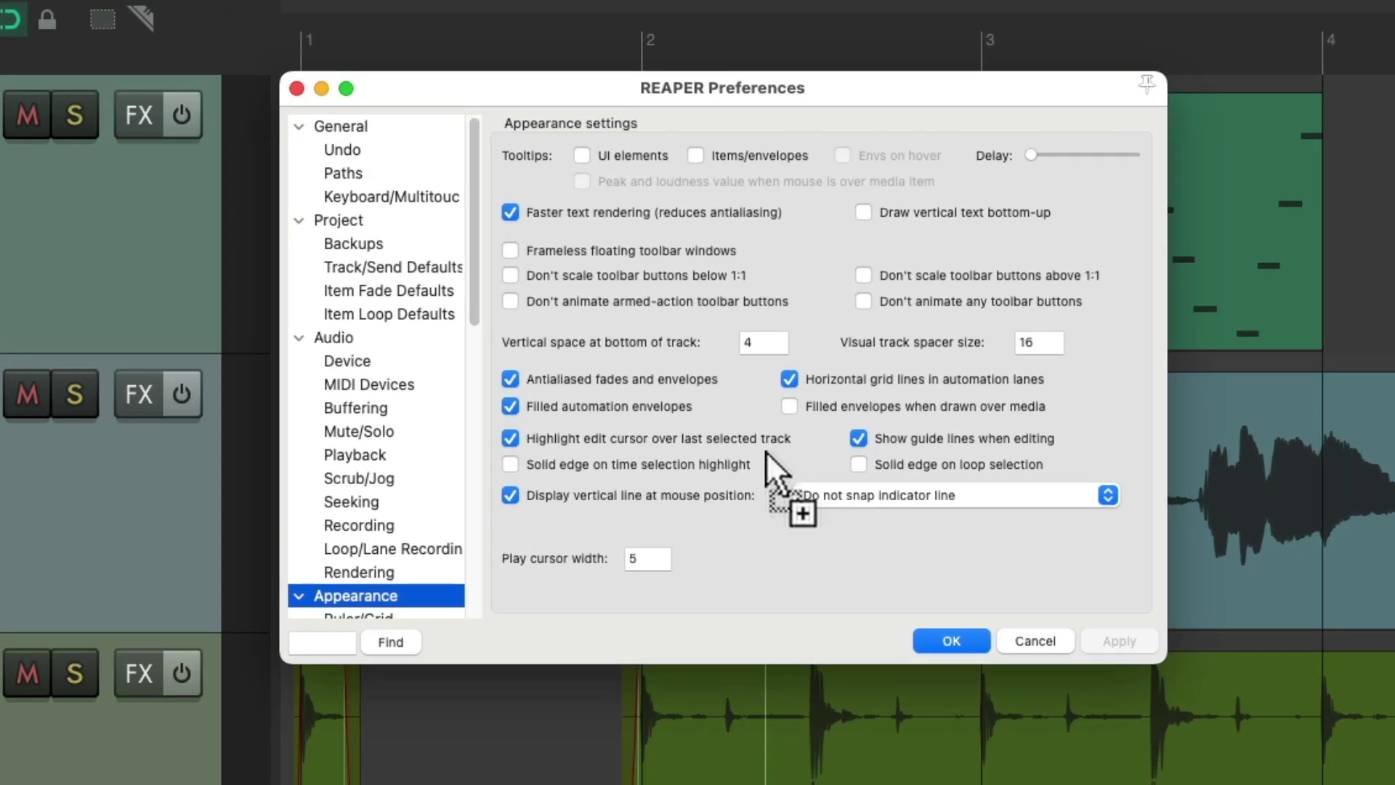
pyautogui.click(931, 339)
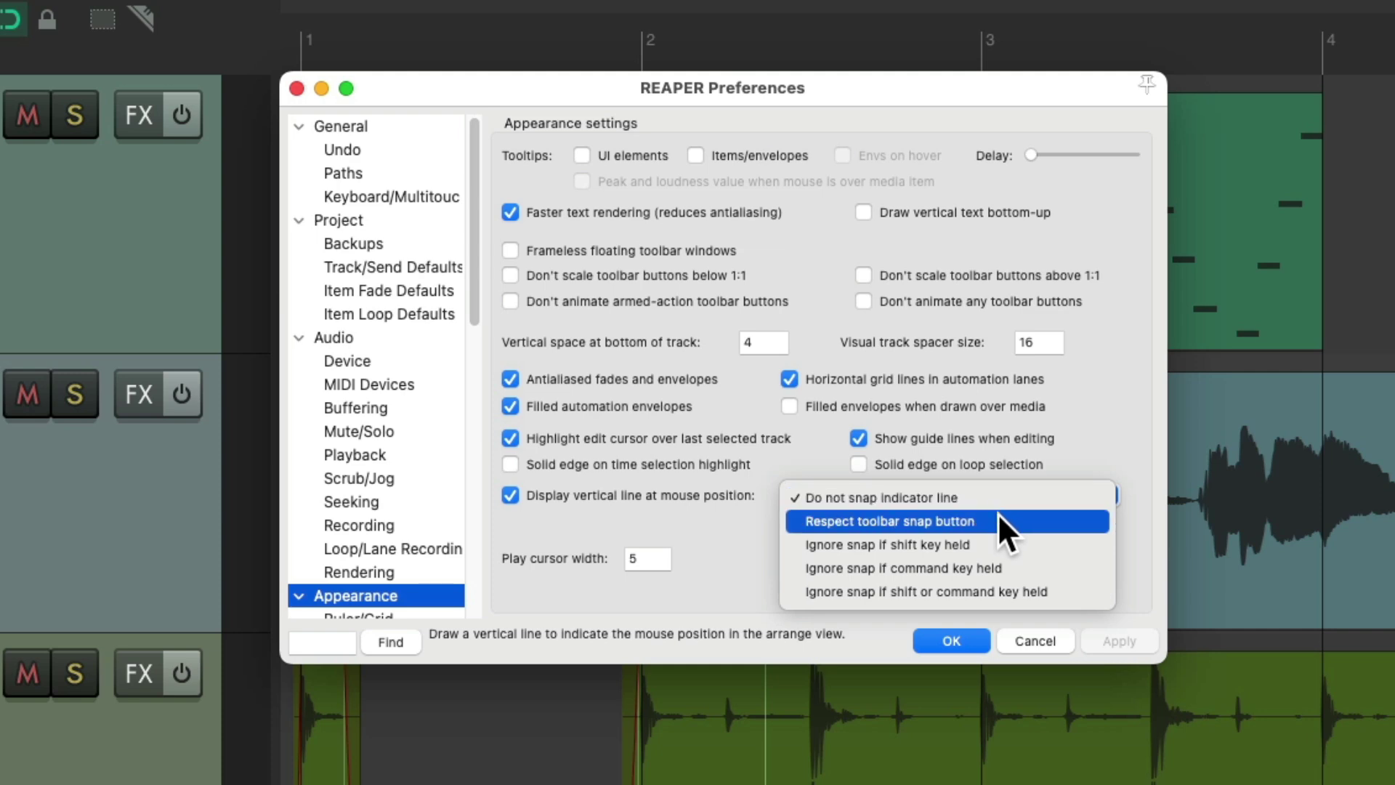
pyautogui.click(997, 521)
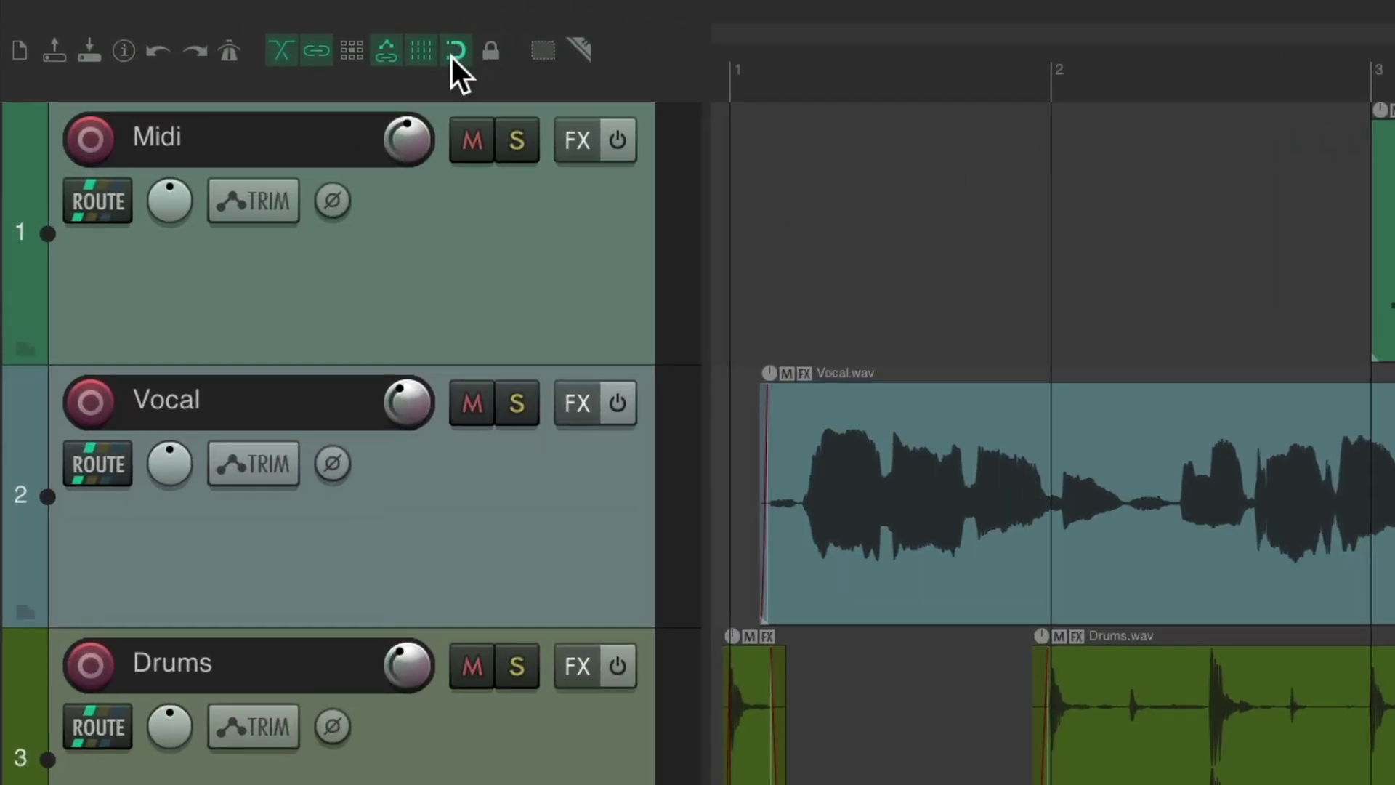
# Open the Snap/Grid Settings and dismiss them again
pyautogui.rightClick(452, 57)
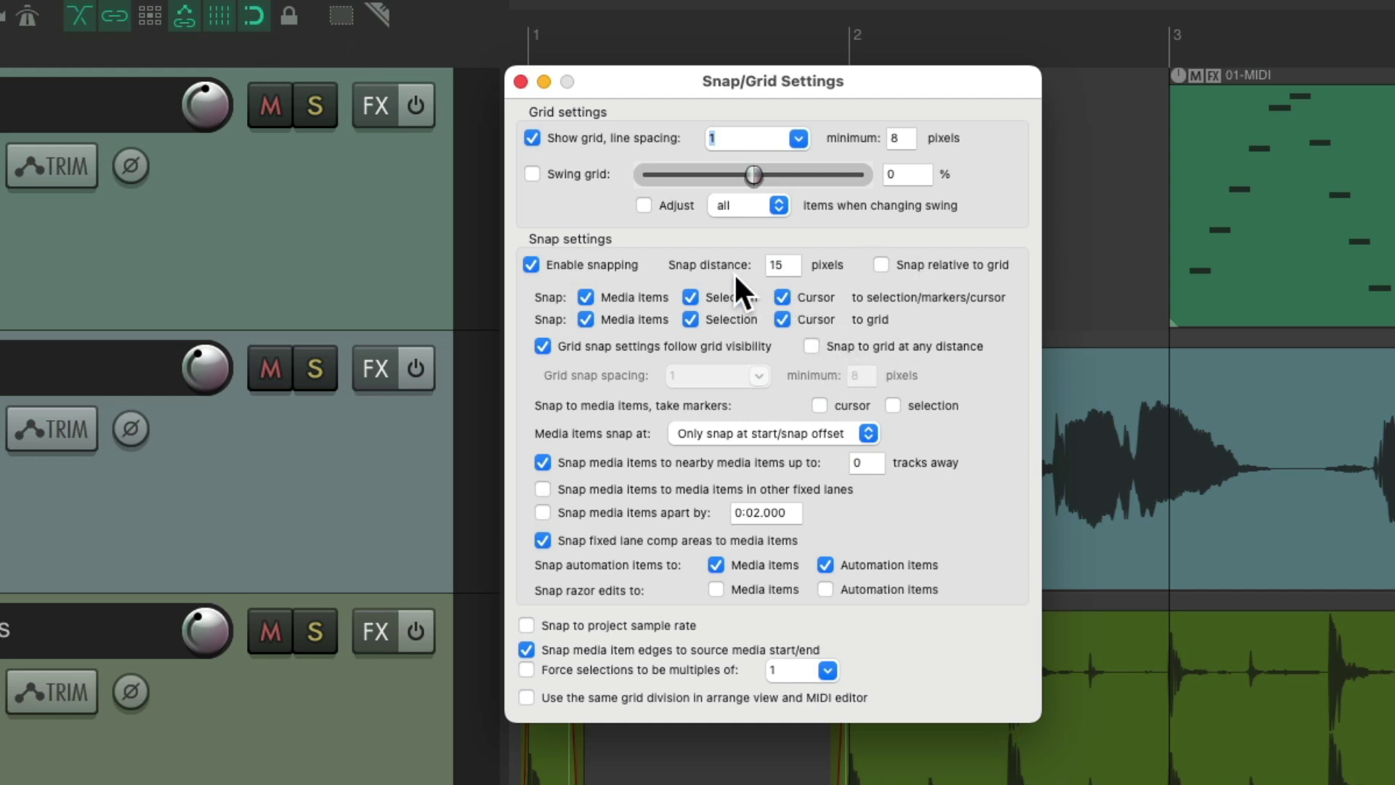
pyautogui.press('Escape')
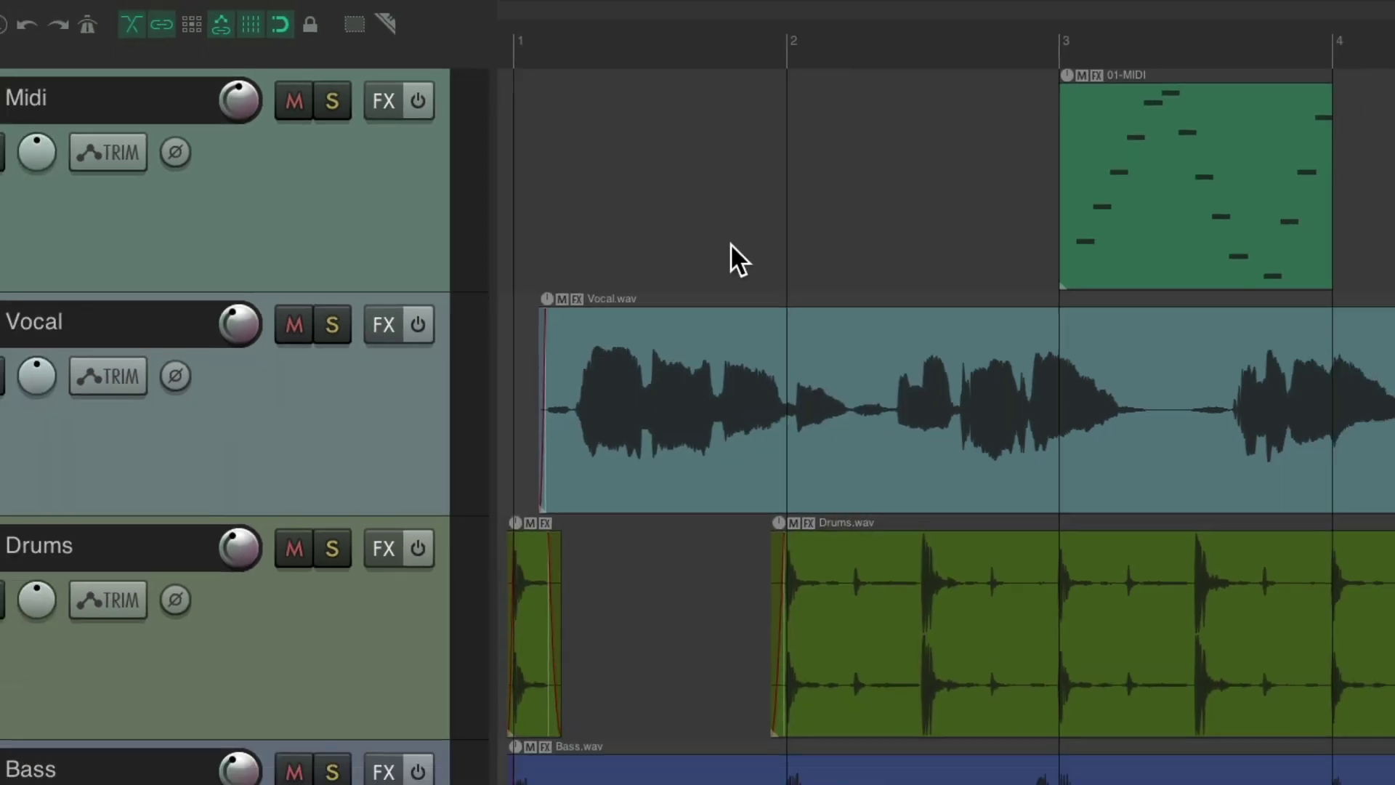
pyautogui.click(940, 456)
# Click repeatedly across the arrange view to test the snapping mouse-position line
pyautogui.click(1045, 427)
pyautogui.click(875, 290)
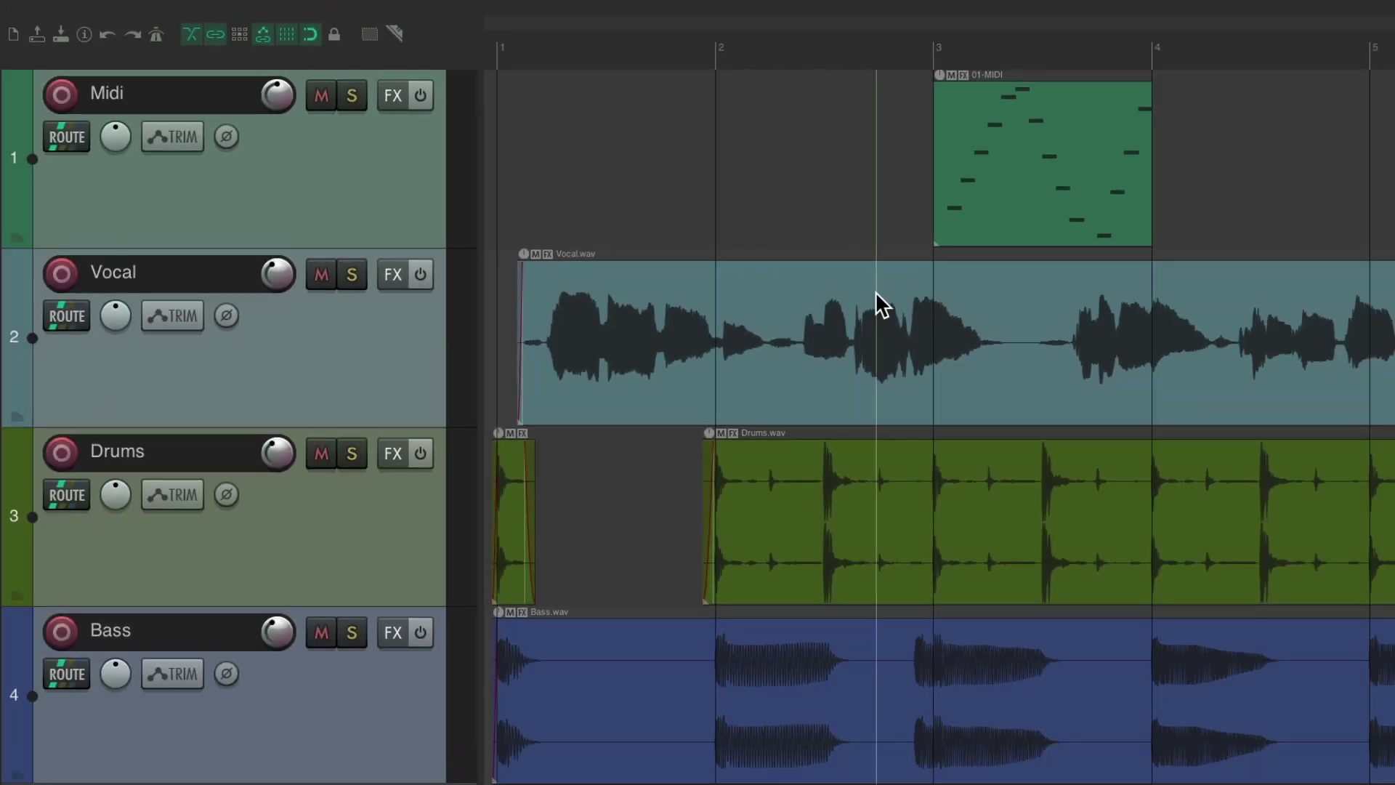
pyautogui.click(835, 291)
pyautogui.click(866, 283)
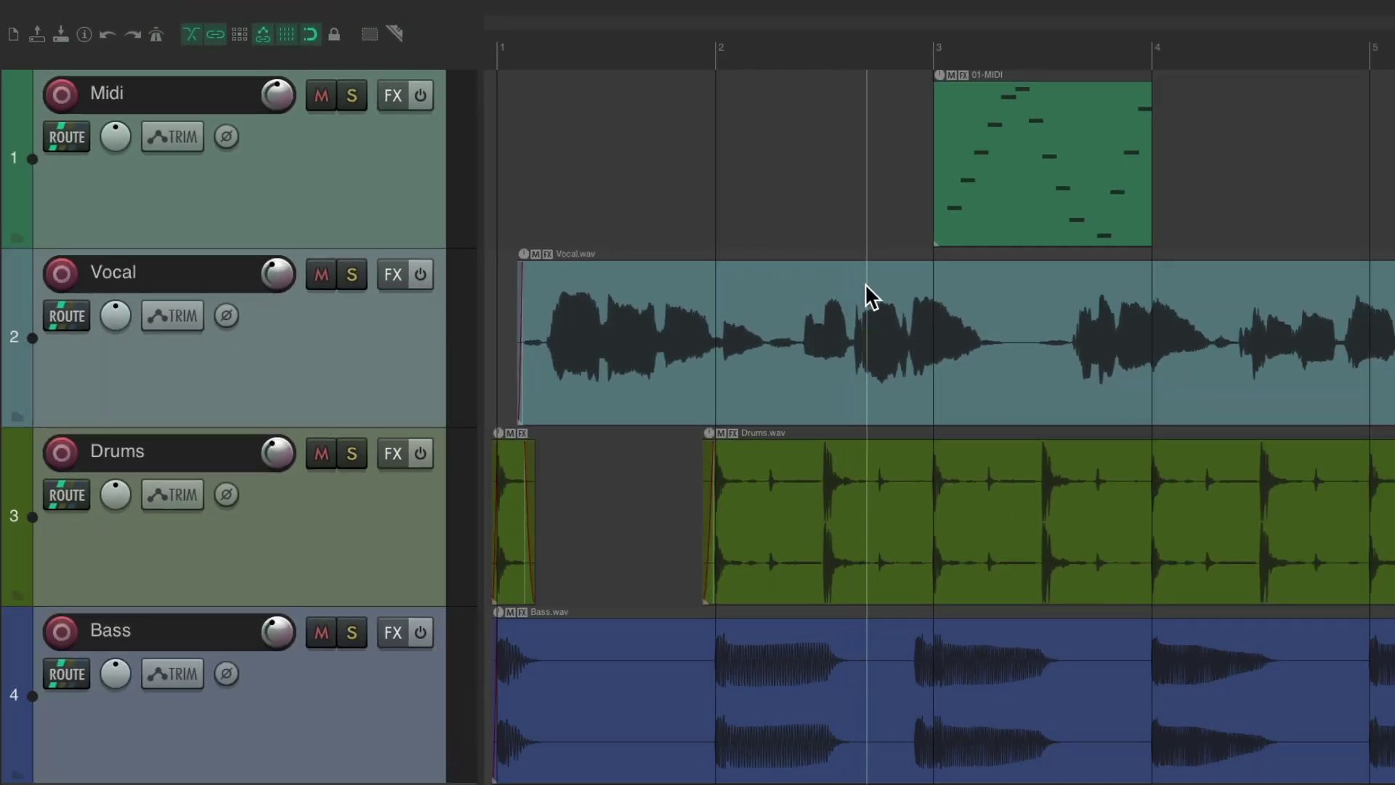
pyautogui.click(780, 284)
pyautogui.click(874, 281)
pyautogui.click(791, 282)
pyautogui.click(738, 281)
pyautogui.click(716, 284)
pyautogui.click(731, 285)
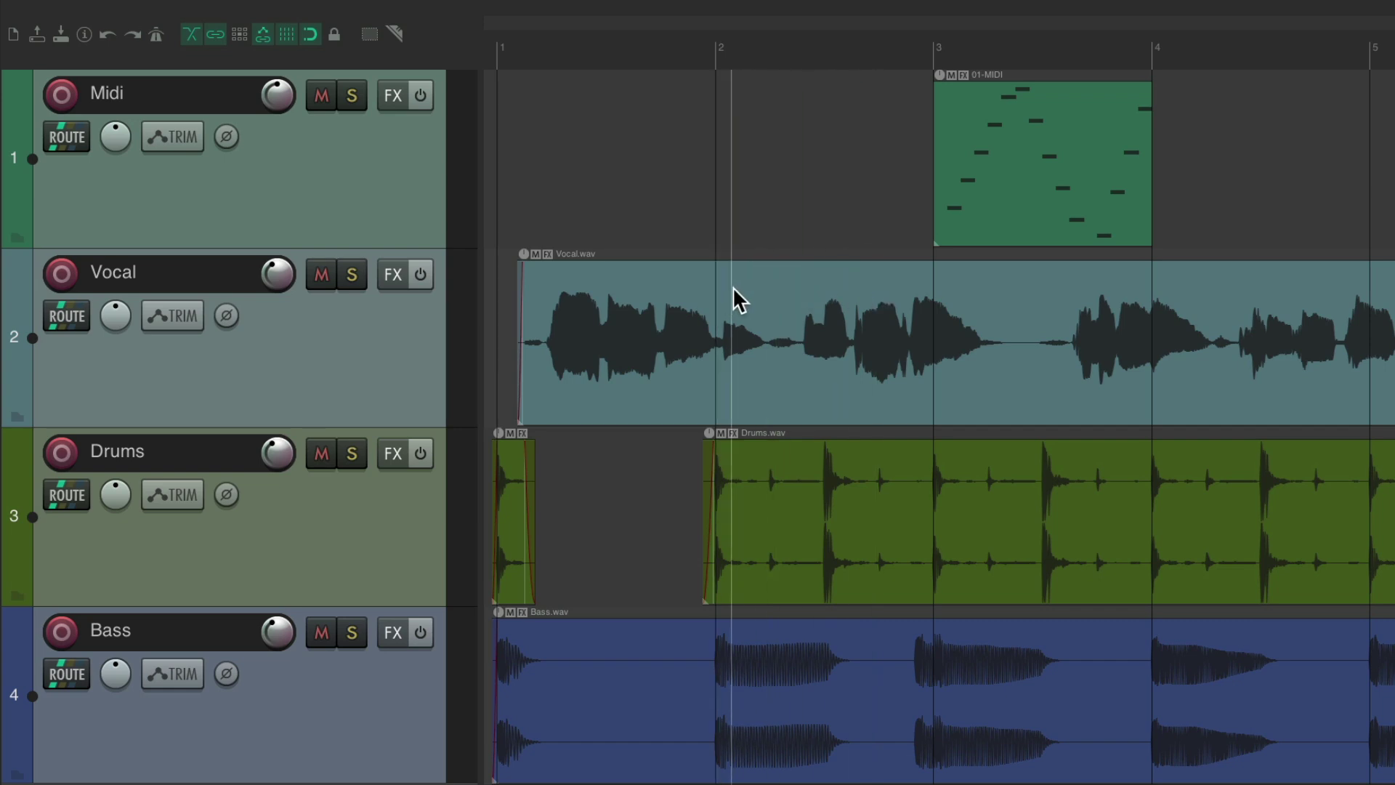
pyautogui.click(750, 285)
pyautogui.click(716, 286)
pyautogui.click(730, 285)
pyautogui.click(737, 284)
pyautogui.click(717, 289)
pyautogui.click(836, 283)
pyautogui.click(898, 274)
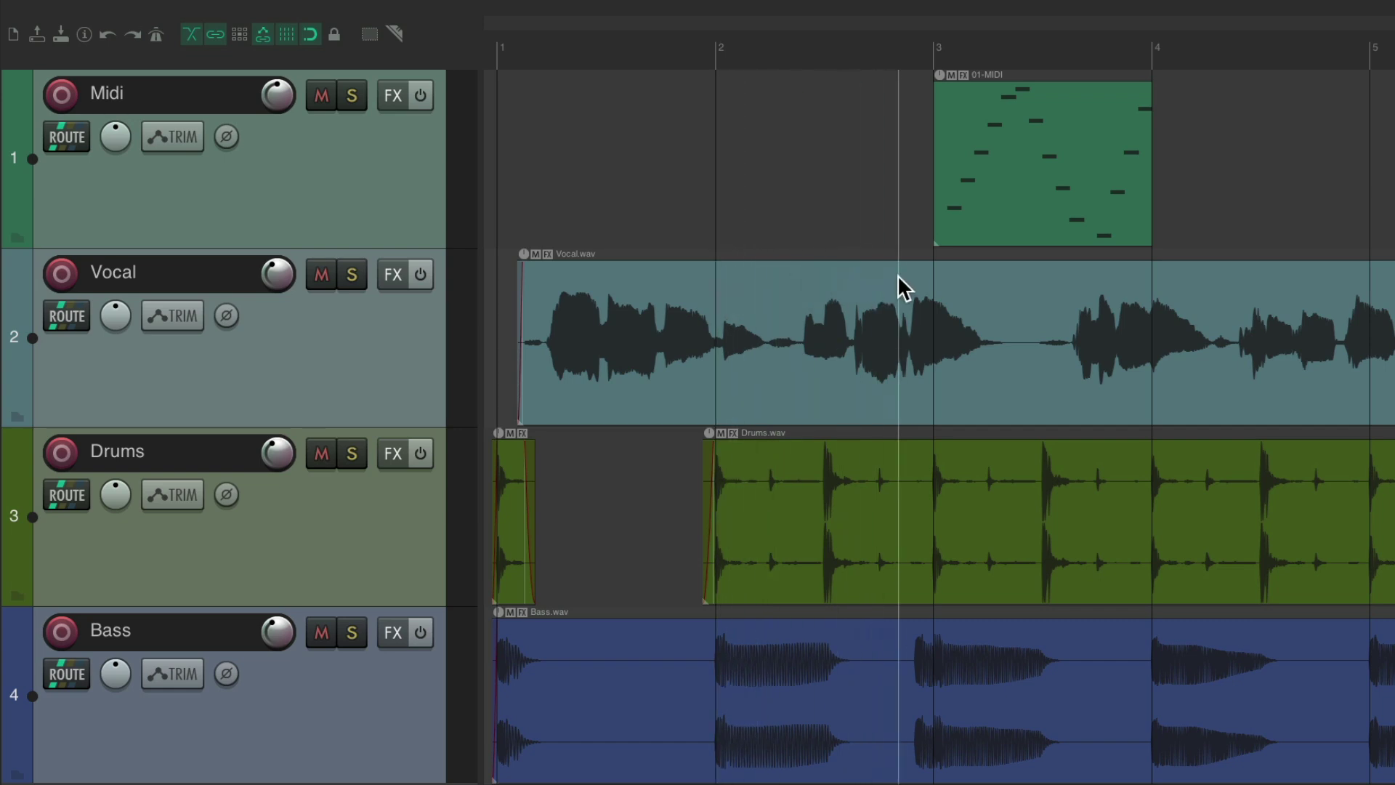
pyautogui.click(931, 278)
pyautogui.click(886, 277)
pyautogui.click(920, 278)
pyautogui.click(934, 278)
pyautogui.click(804, 277)
pyautogui.click(745, 282)
pyautogui.click(717, 282)
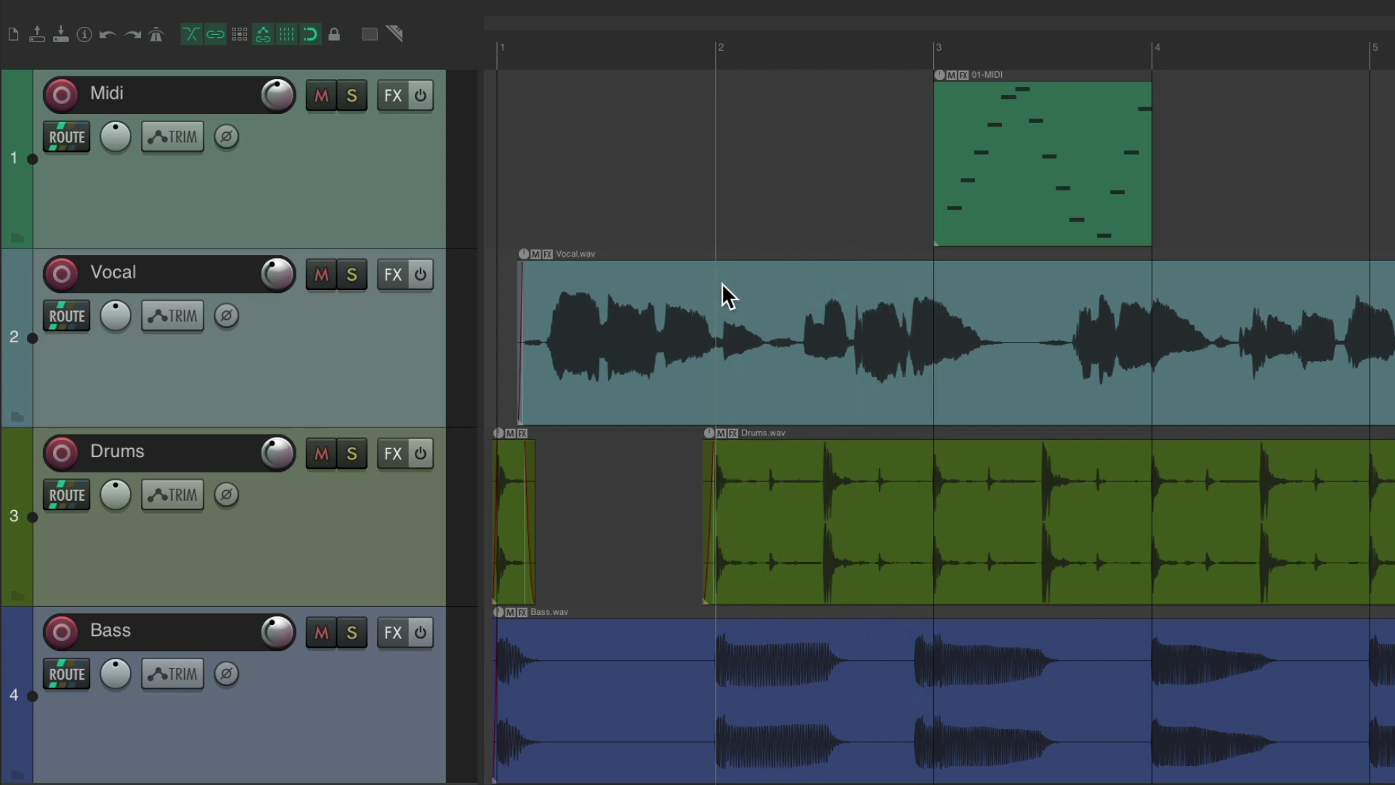
pyautogui.click(761, 282)
pyautogui.click(740, 282)
pyautogui.click(716, 283)
pyautogui.click(787, 286)
pyautogui.click(787, 289)
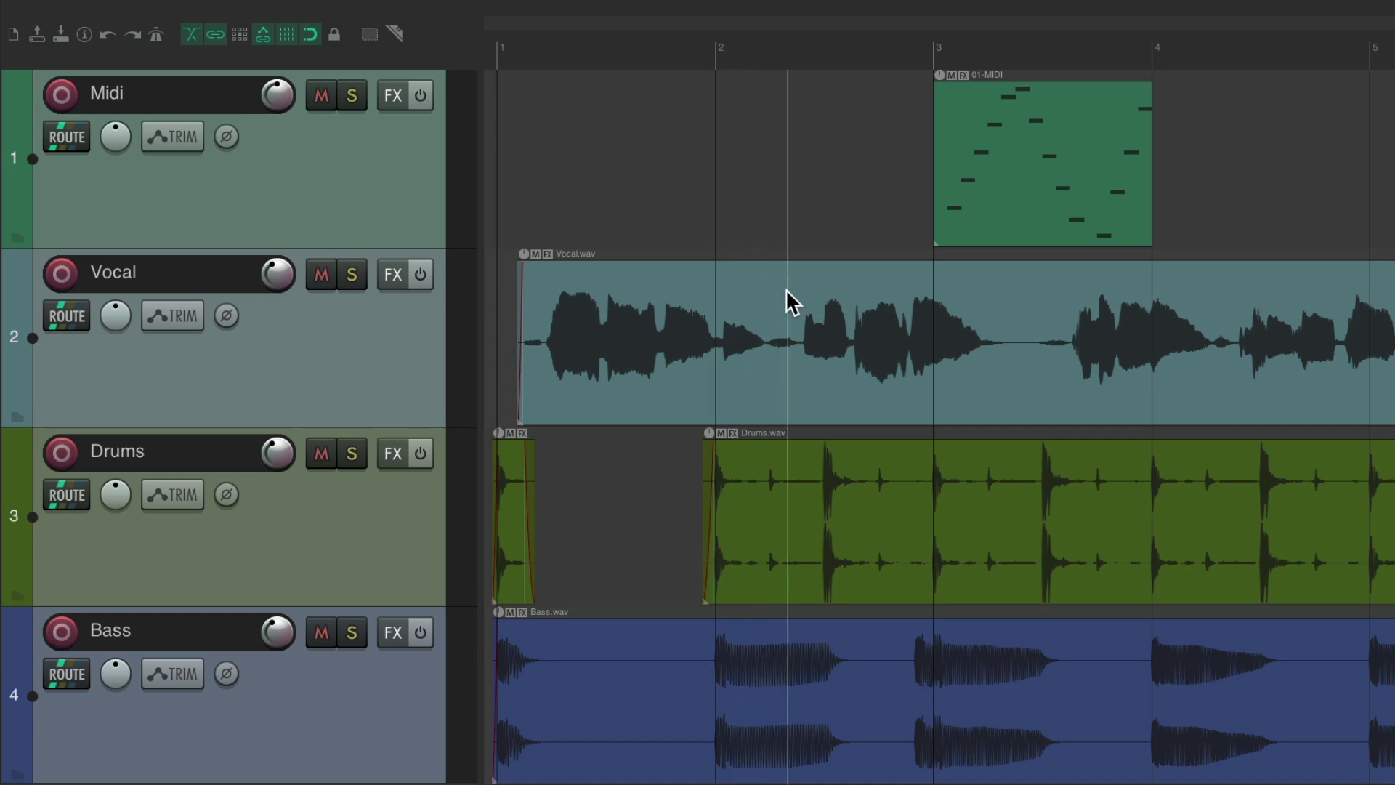
pyautogui.click(768, 290)
pyautogui.click(716, 290)
pyautogui.click(737, 290)
pyautogui.click(763, 292)
pyautogui.click(716, 292)
pyautogui.click(795, 291)
pyautogui.click(888, 285)
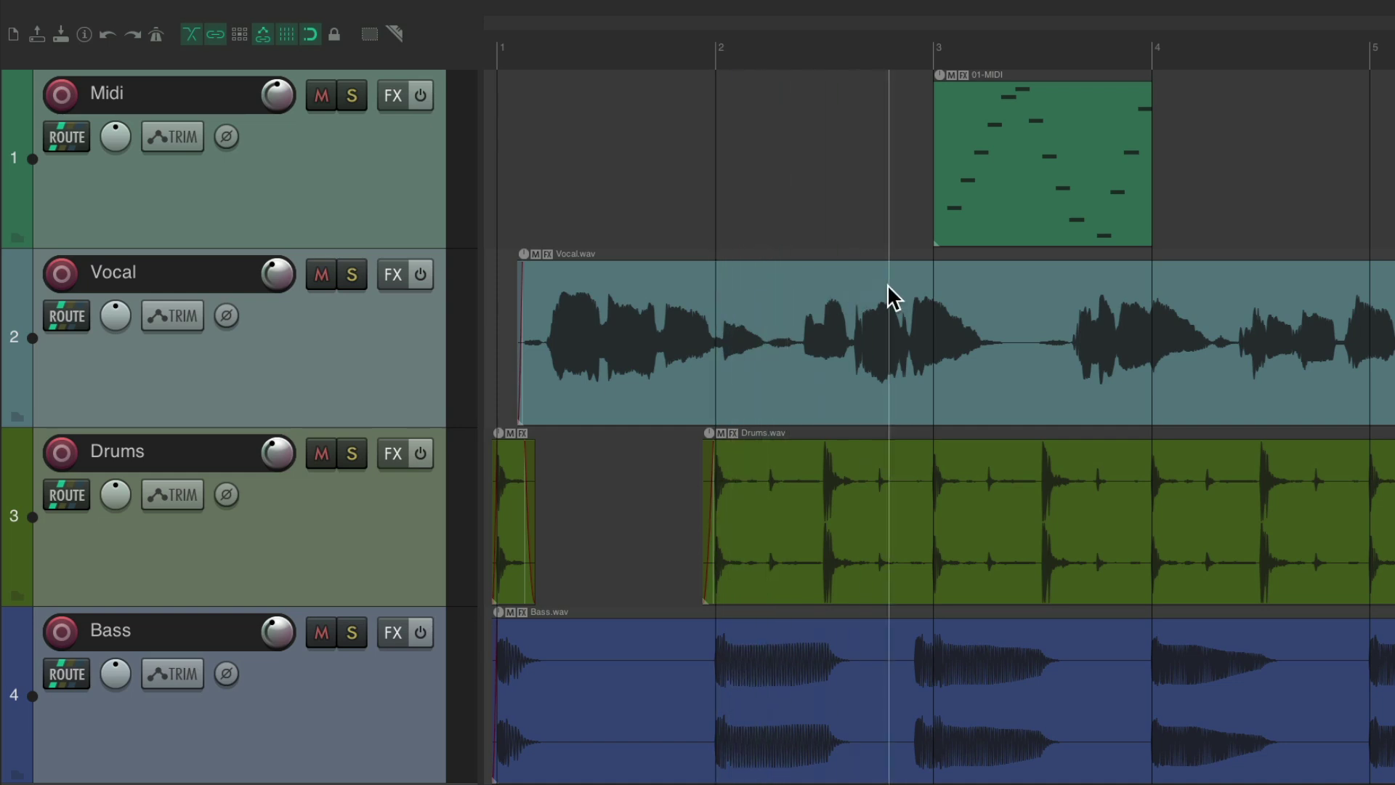
pyautogui.click(919, 292)
pyautogui.click(898, 292)
pyautogui.click(926, 294)
# Nudge the MIDI item off bar 3 and back, then show the mouse-line snap choices in Preferences
pyautogui.click(975, 109)
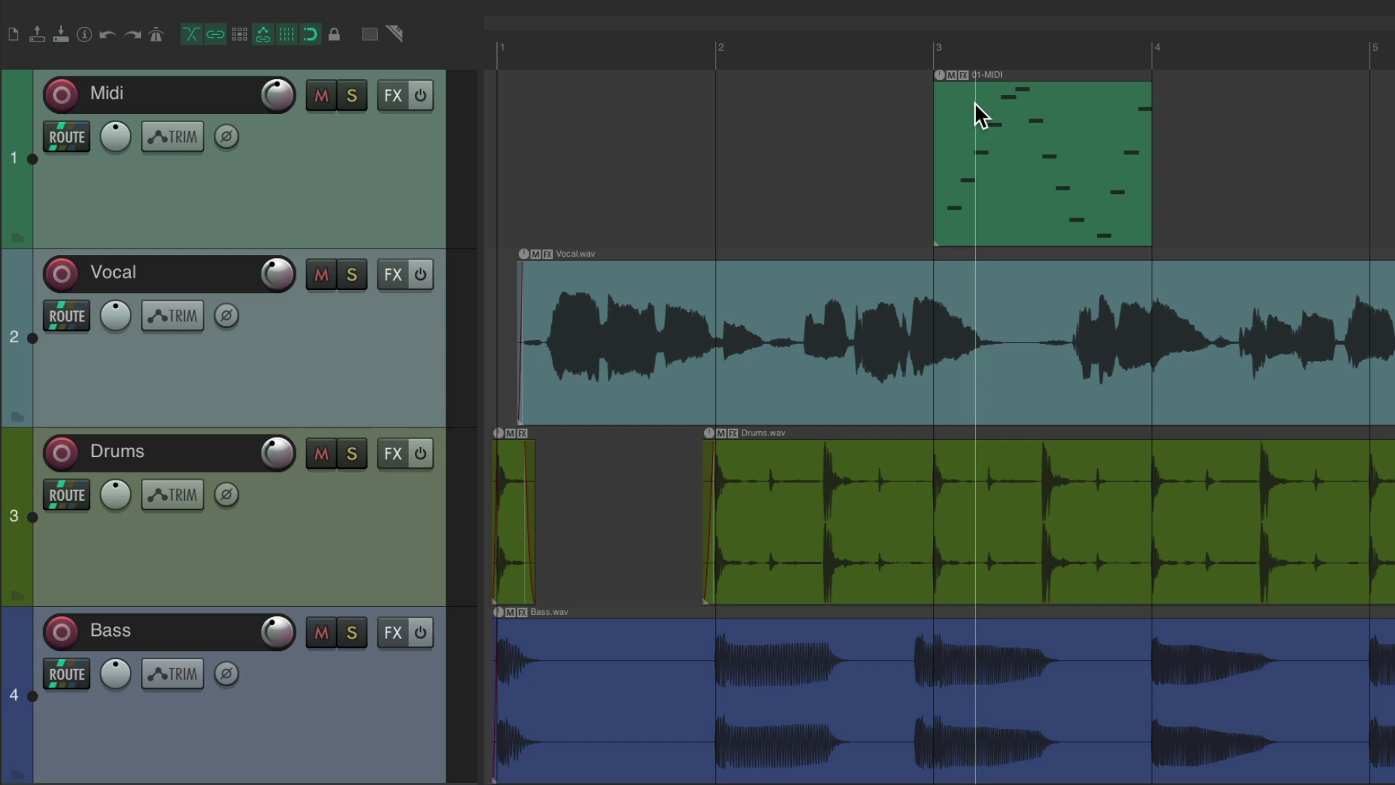
pyautogui.moveTo(975, 109)
pyautogui.mouseDown()
pyautogui.moveTo(1058, 104)
pyautogui.moveTo(985, 111)
pyautogui.mouseUp()
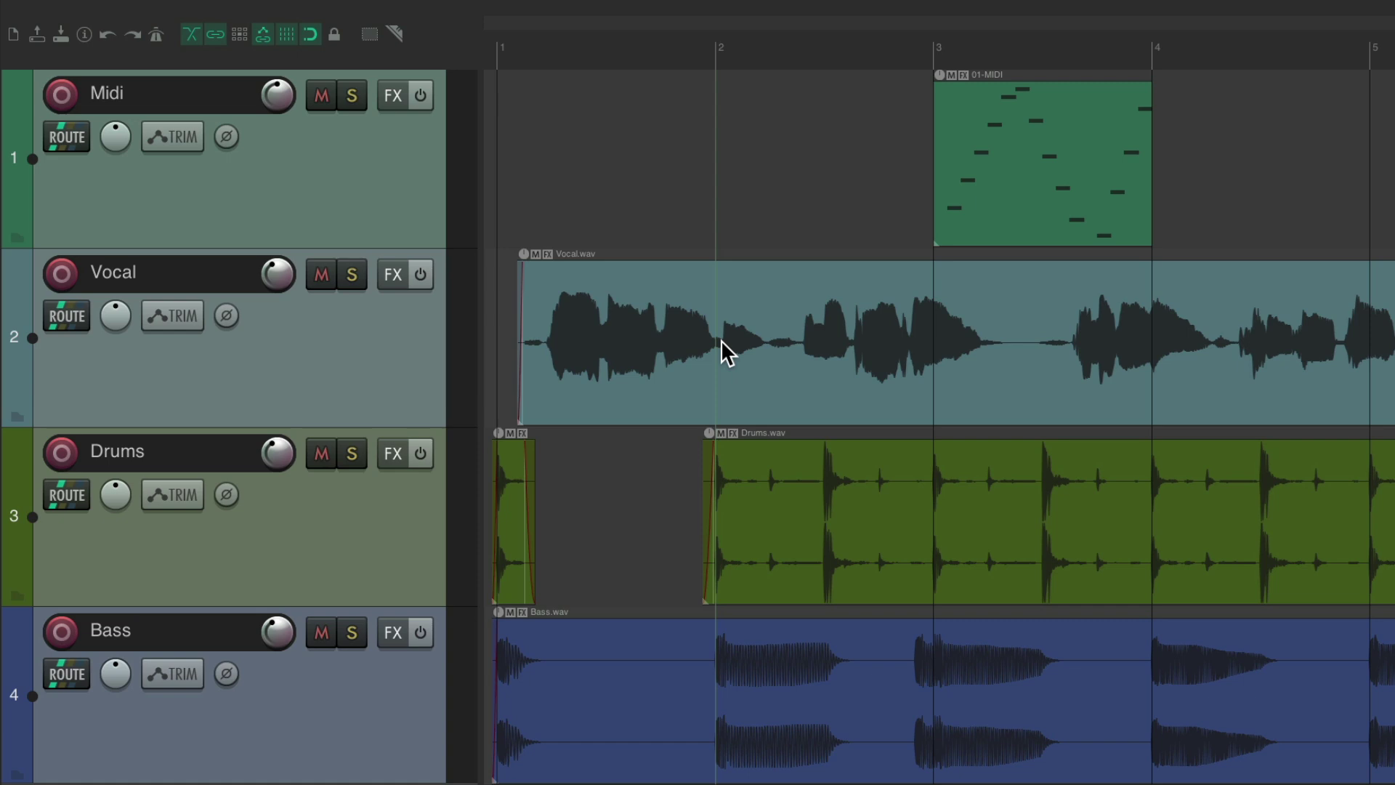
pyautogui.press('super+comma')
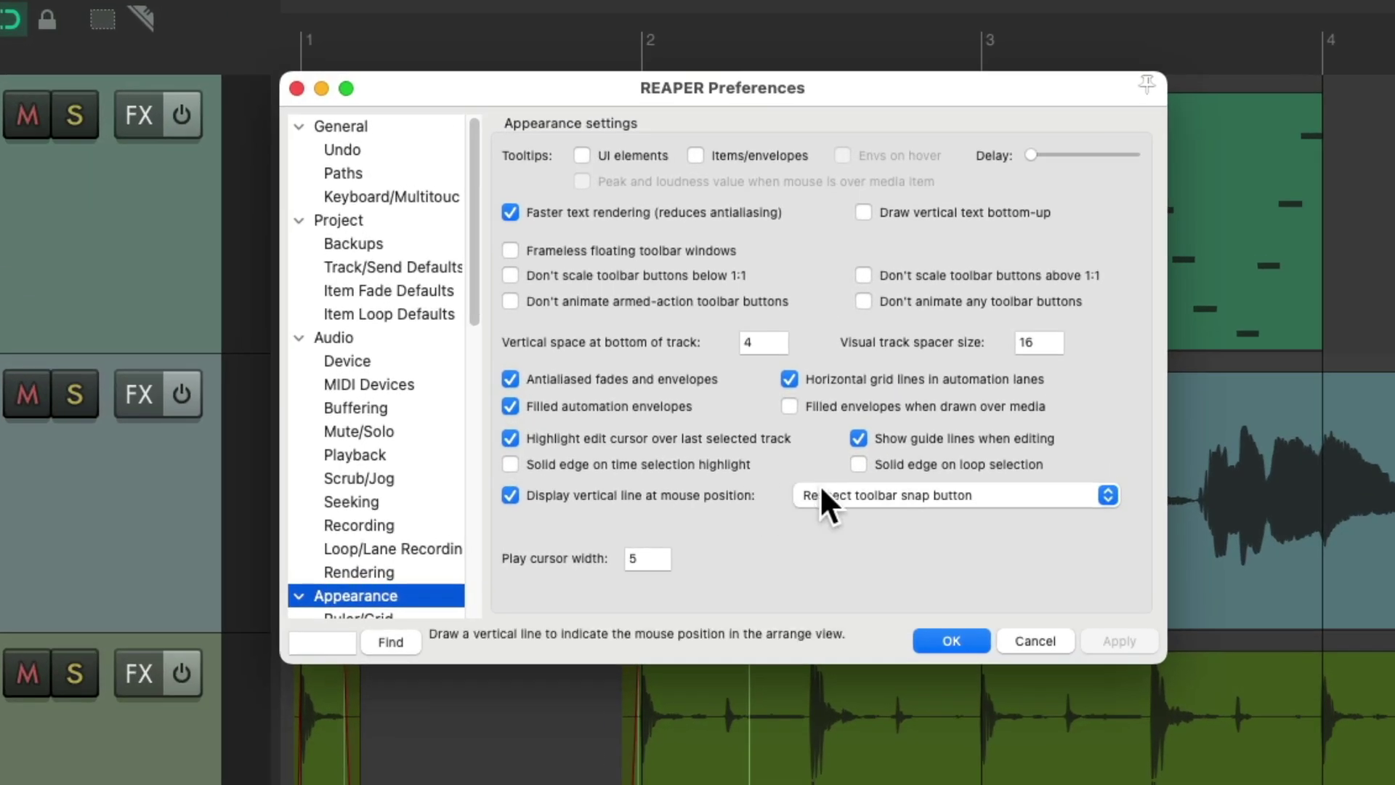
pyautogui.click(887, 342)
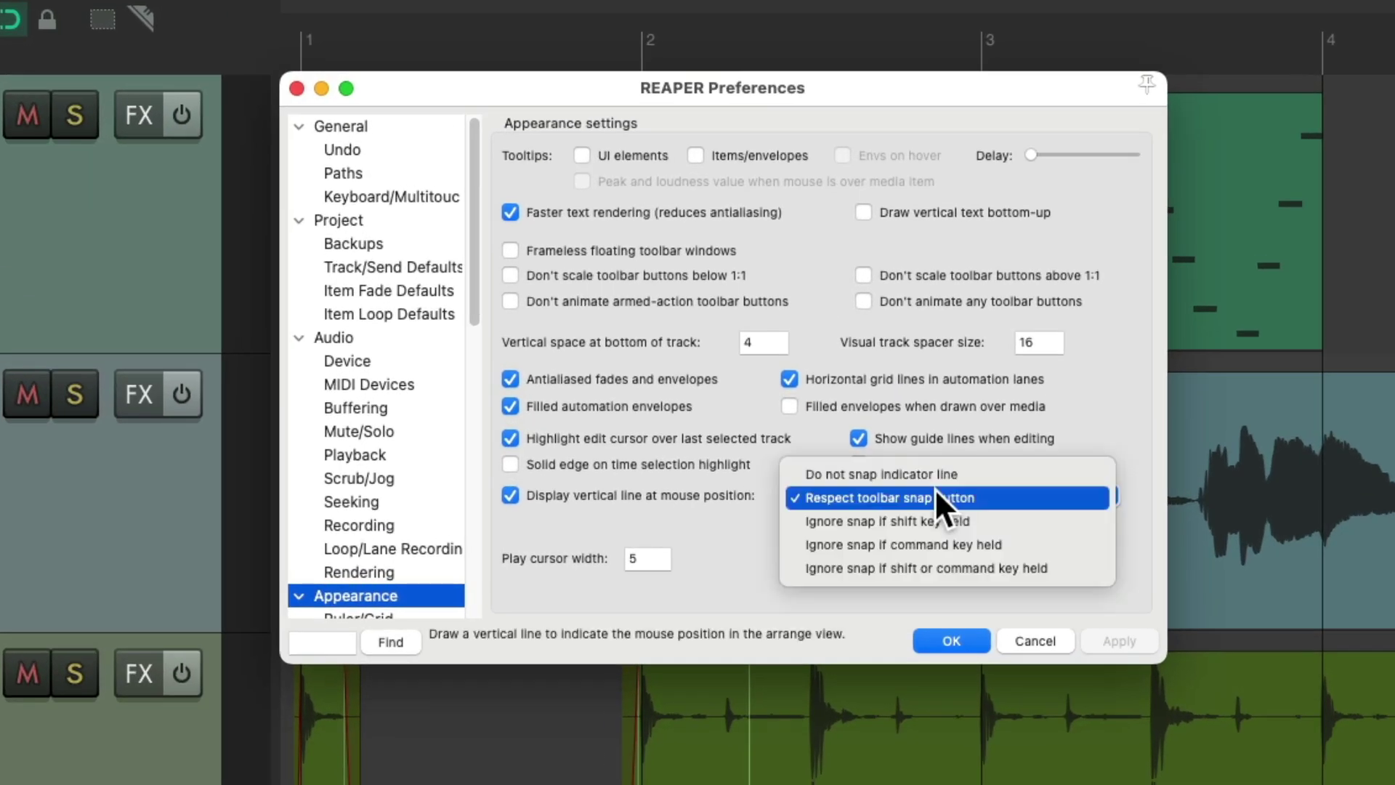
# Apply 'Ignore snap if shift key held' for the line and test it in the arrange view
pyautogui.click(994, 516)
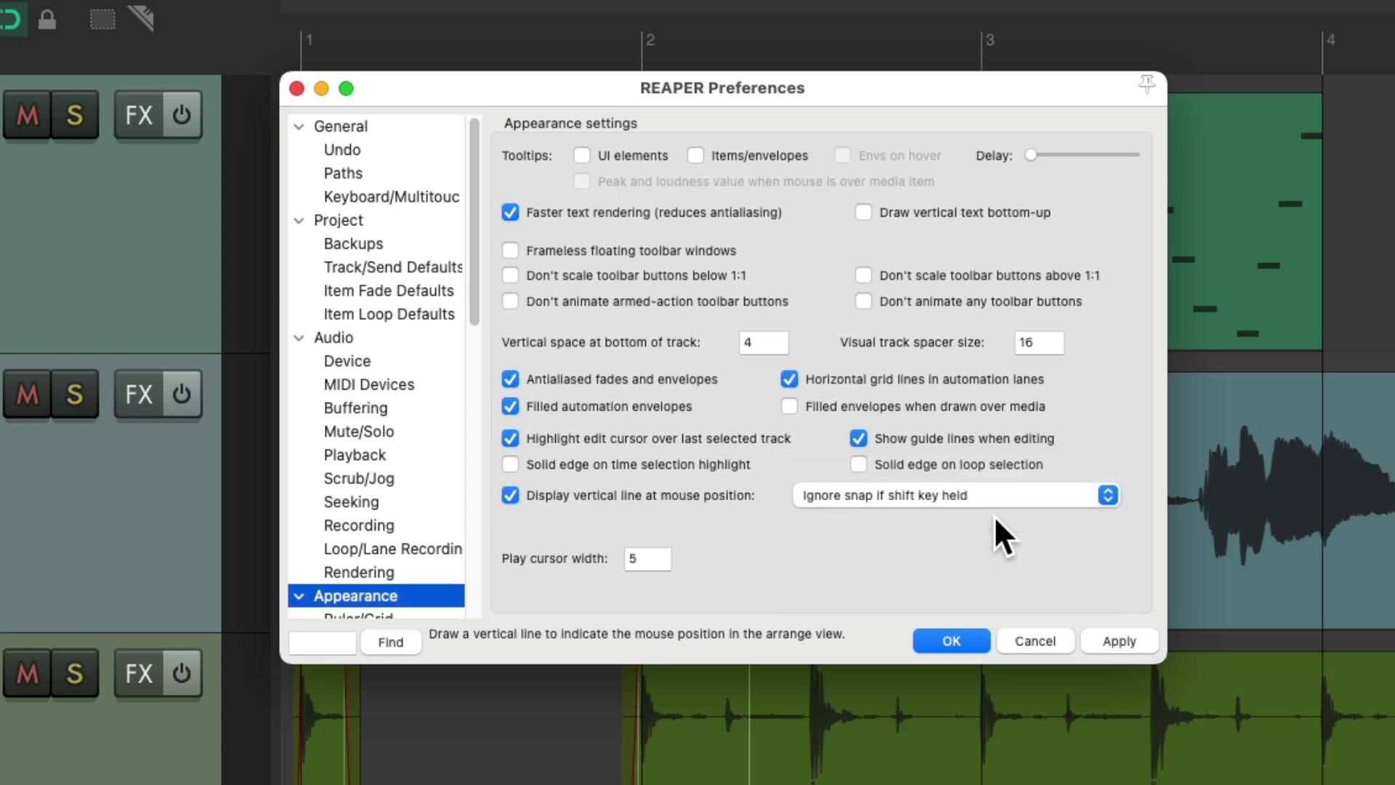
pyautogui.press('Return')
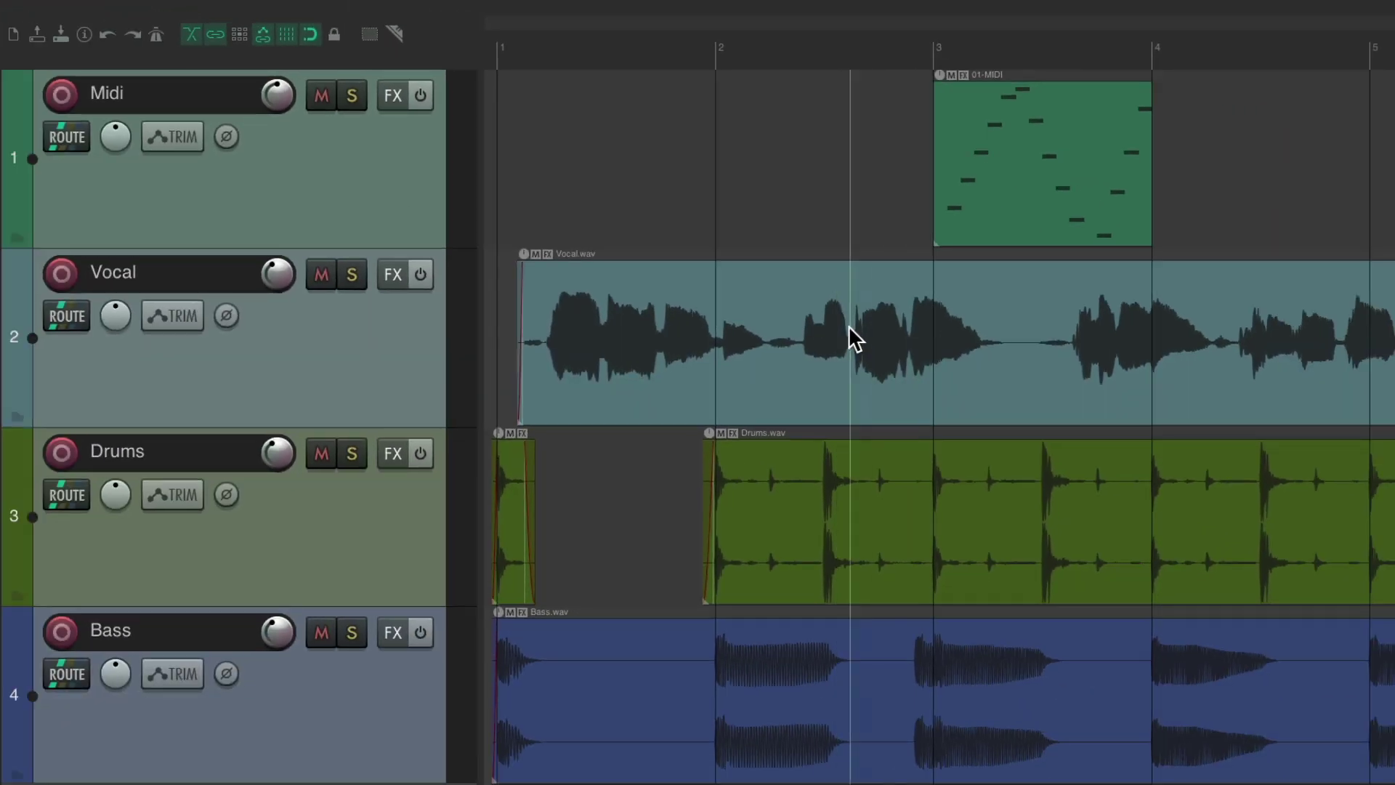
pyautogui.click(819, 341)
pyautogui.click(697, 343)
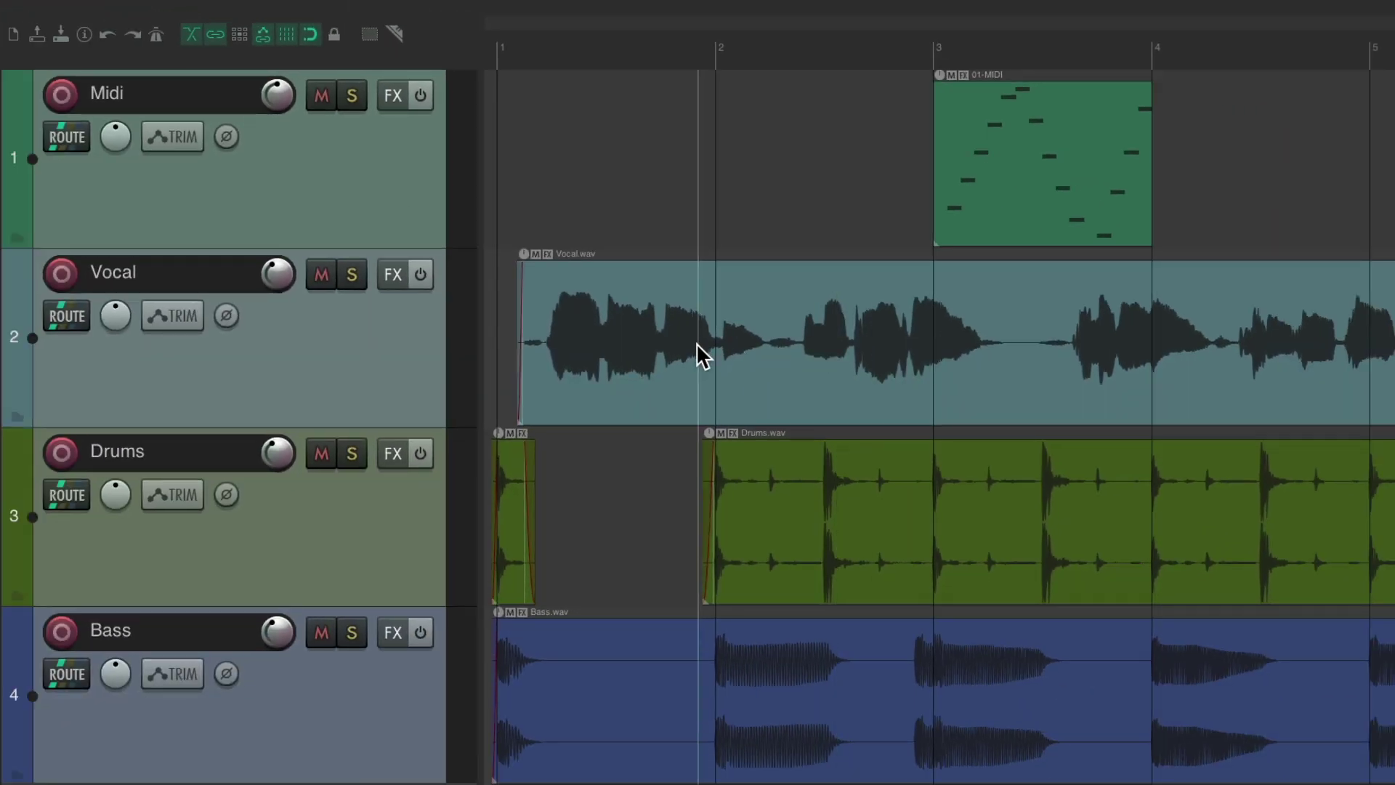
pyautogui.click(760, 334)
pyautogui.click(718, 336)
pyautogui.click(745, 331)
pyautogui.click(892, 320)
pyautogui.click(918, 323)
pyautogui.click(930, 328)
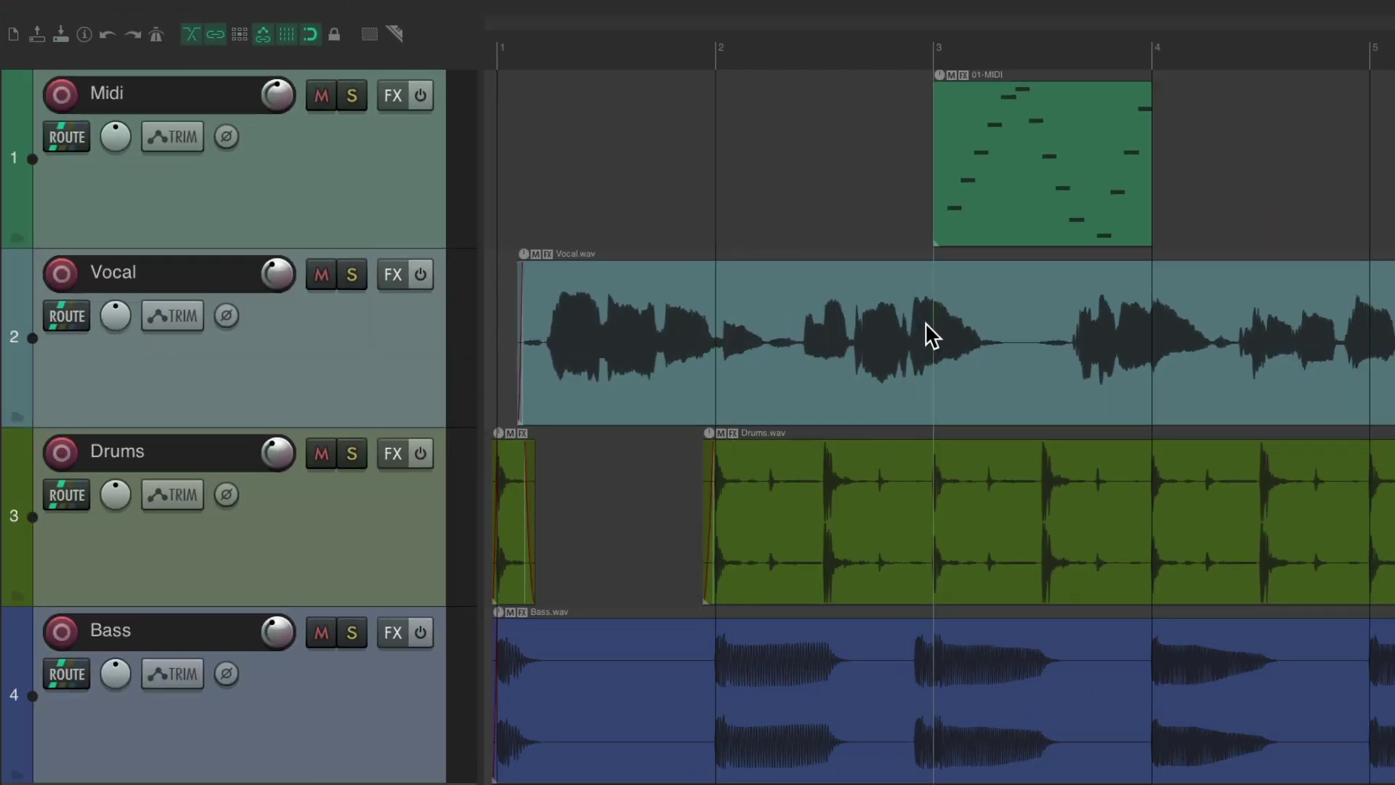
pyautogui.click(836, 323)
pyautogui.click(719, 323)
pyautogui.click(758, 309)
pyautogui.click(765, 314)
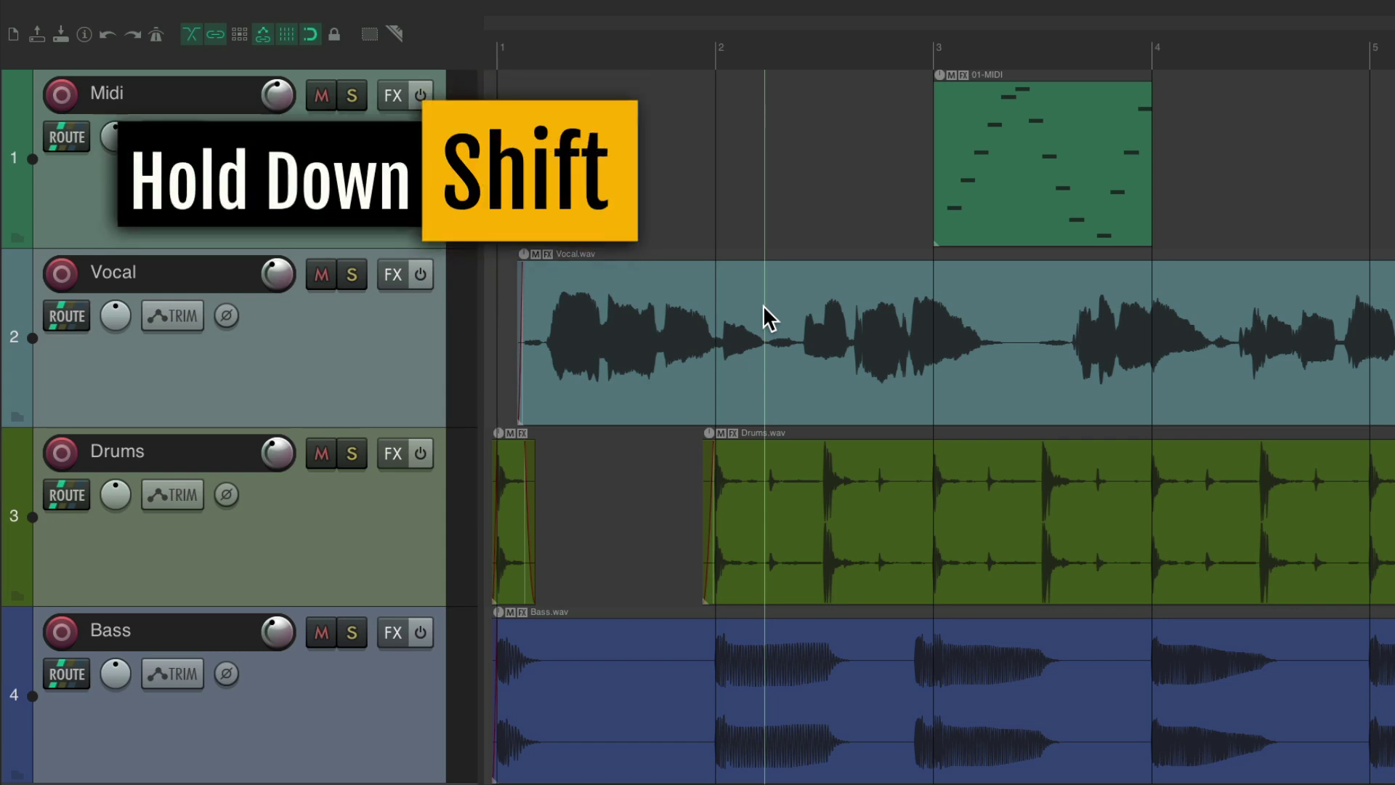
# Keep clicking across the arrange view with Shift held to check the unsnapped line
pyautogui.click(722, 320)
pyautogui.click(707, 320)
pyautogui.click(720, 318)
pyautogui.click(701, 316)
pyautogui.click(785, 311)
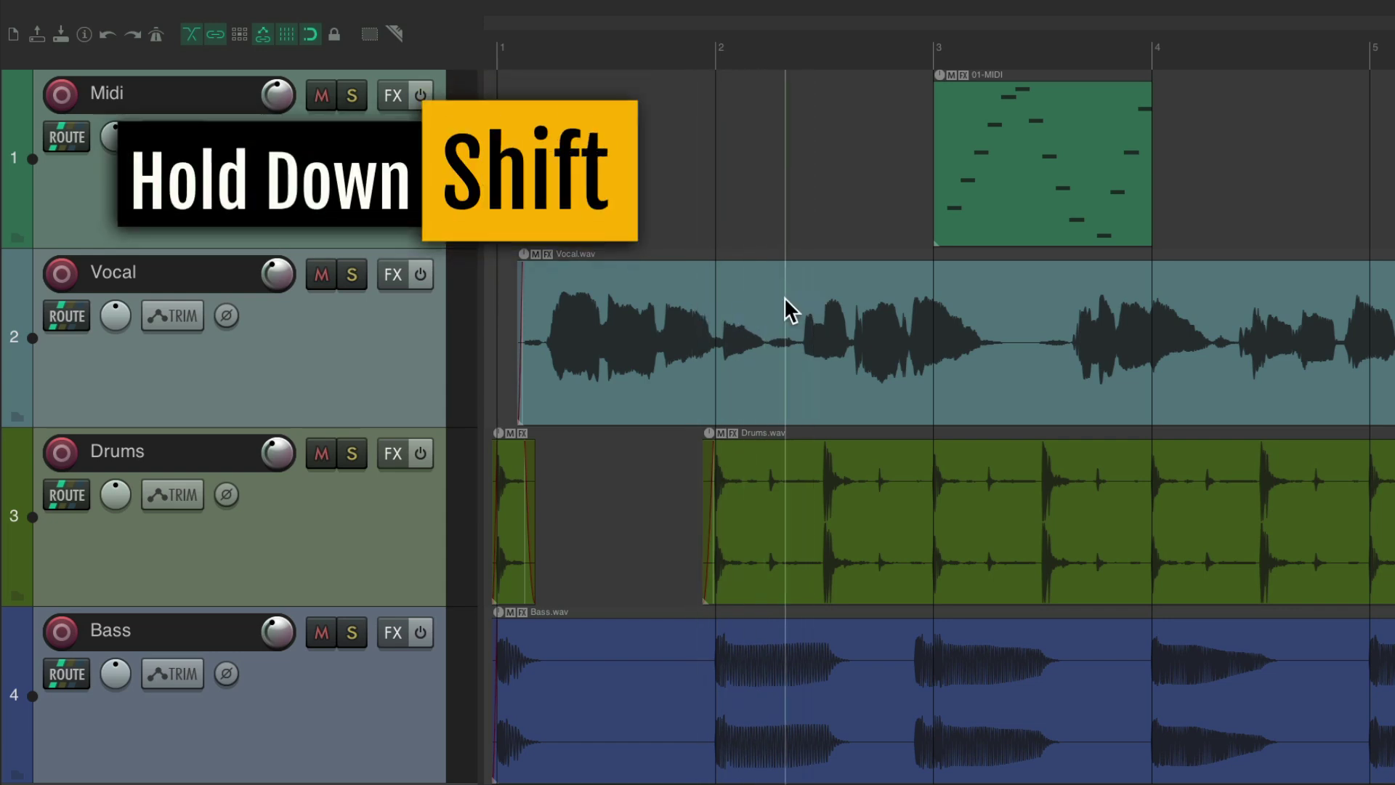
pyautogui.click(695, 309)
pyautogui.click(890, 298)
pyautogui.click(949, 312)
pyautogui.click(802, 313)
pyautogui.click(750, 318)
pyautogui.click(675, 321)
pyautogui.click(825, 318)
pyautogui.click(854, 308)
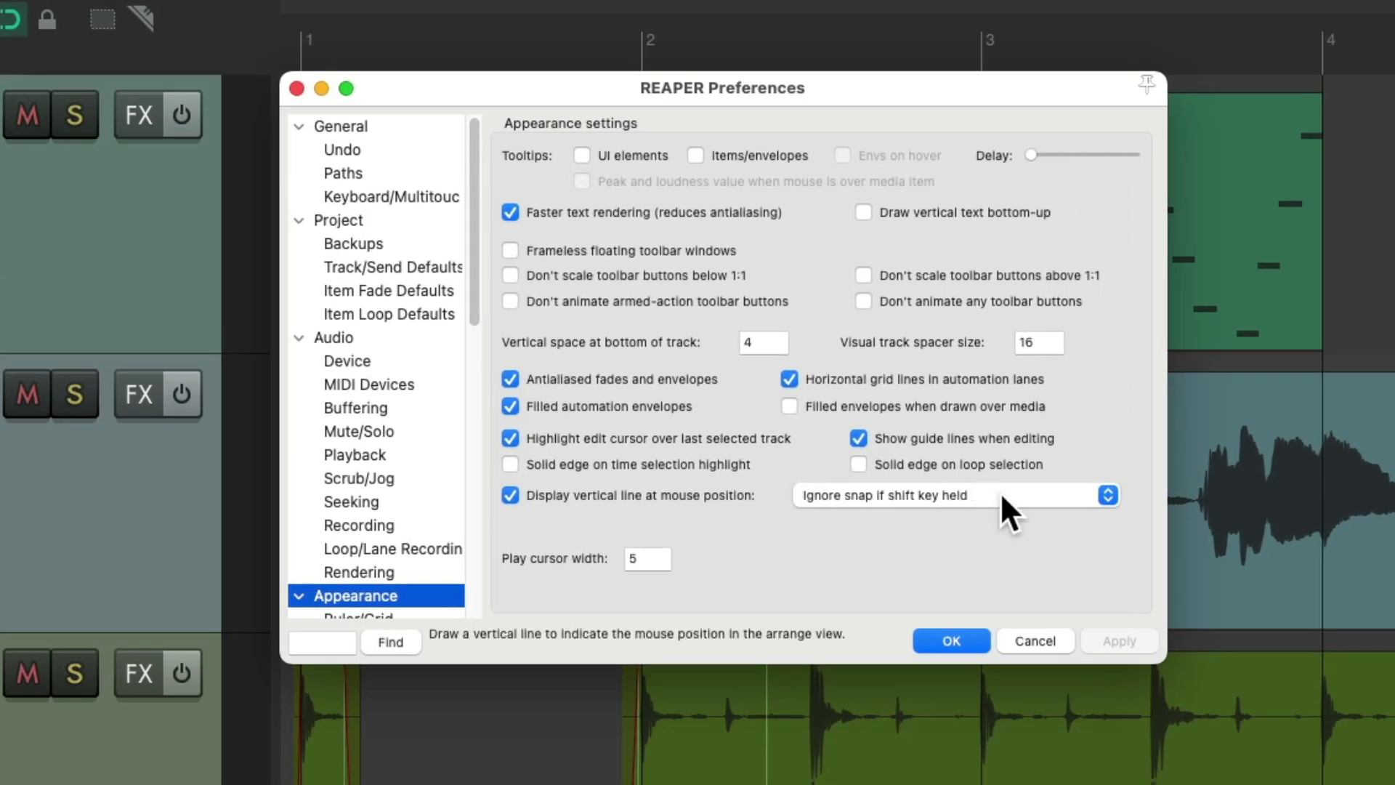
# Choose 'Ignore snap if command key held' for the mouse-position line, then reopen Preferences
pyautogui.click(978, 434)
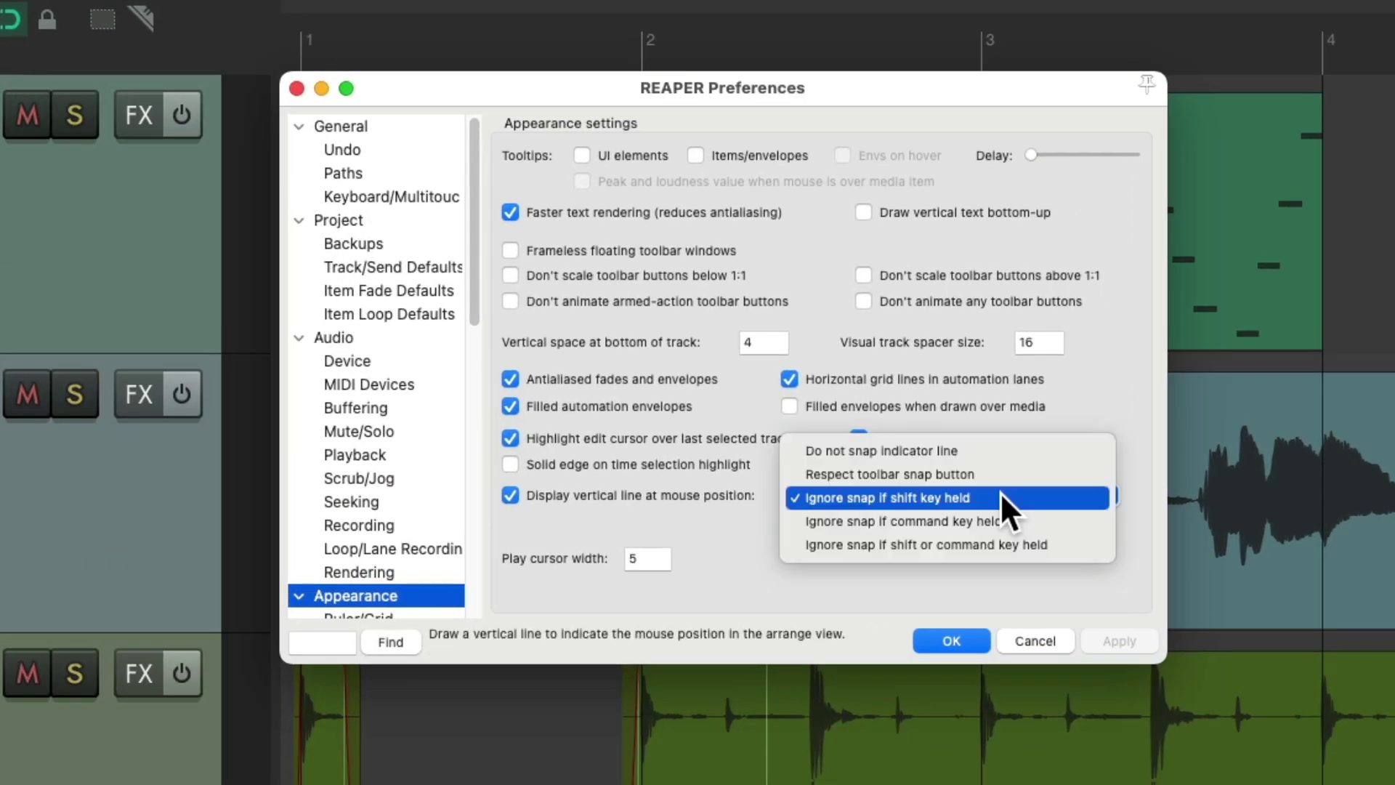
pyautogui.click(1027, 521)
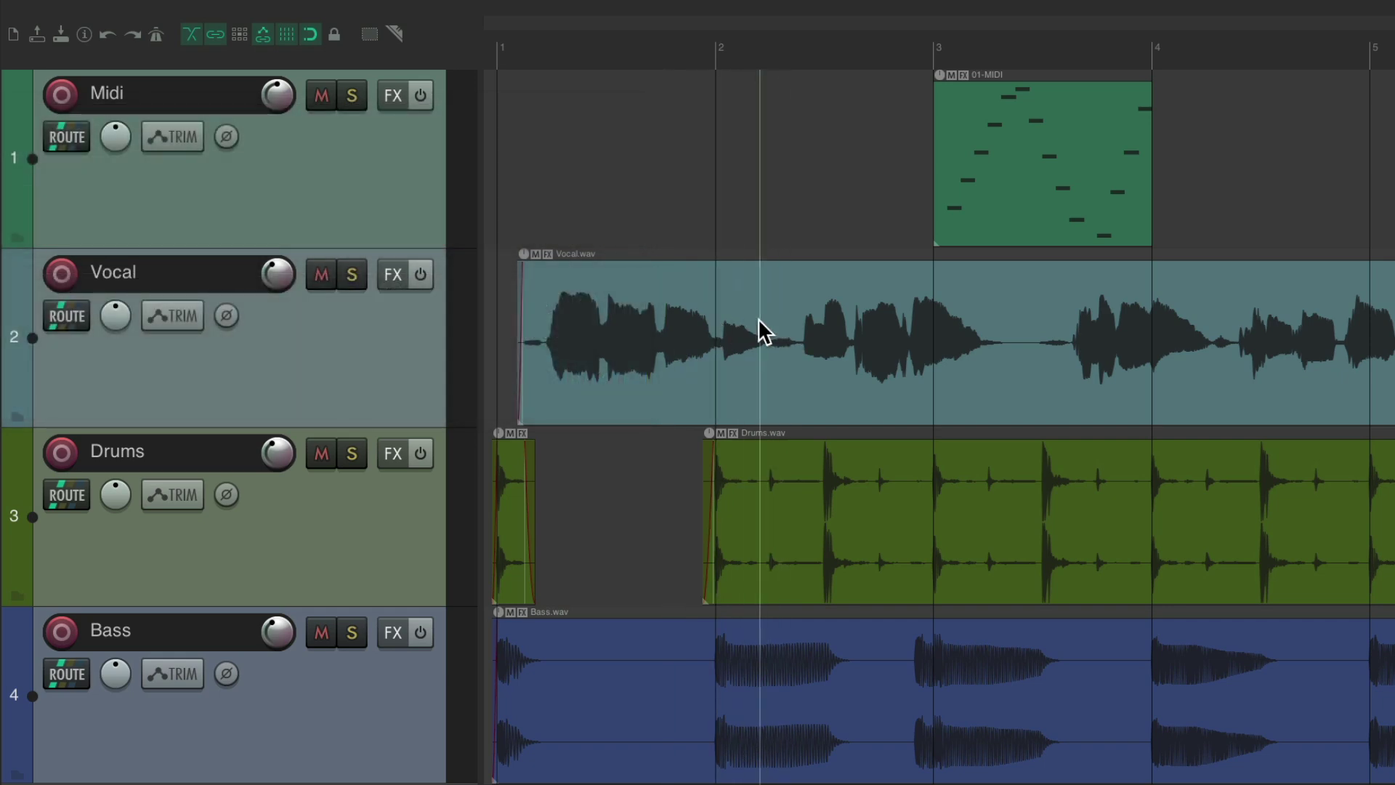
pyautogui.press('super+comma')
# Switch the line to 'Ignore snap if shift or command key held', test it, and reopen Preferences
pyautogui.click(959, 494)
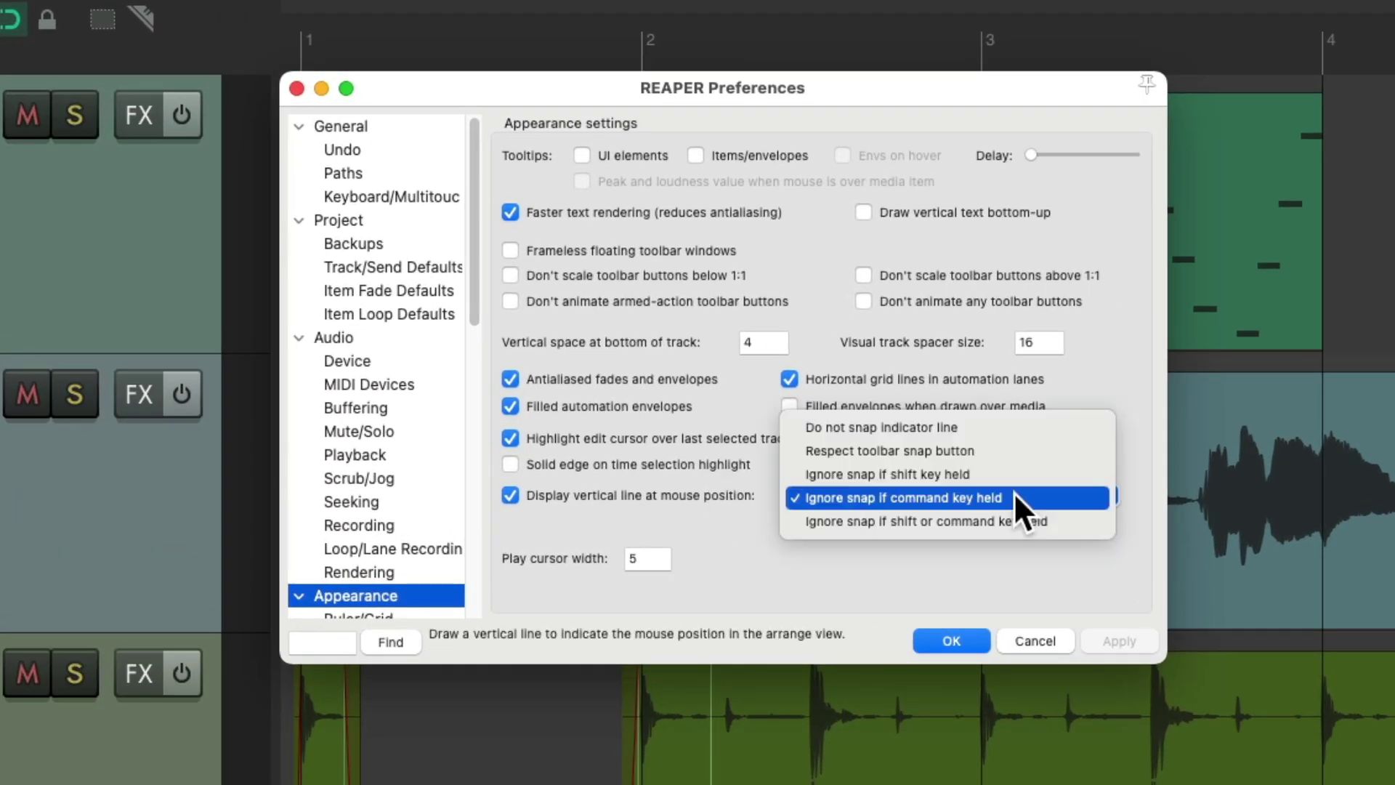
pyautogui.click(1079, 521)
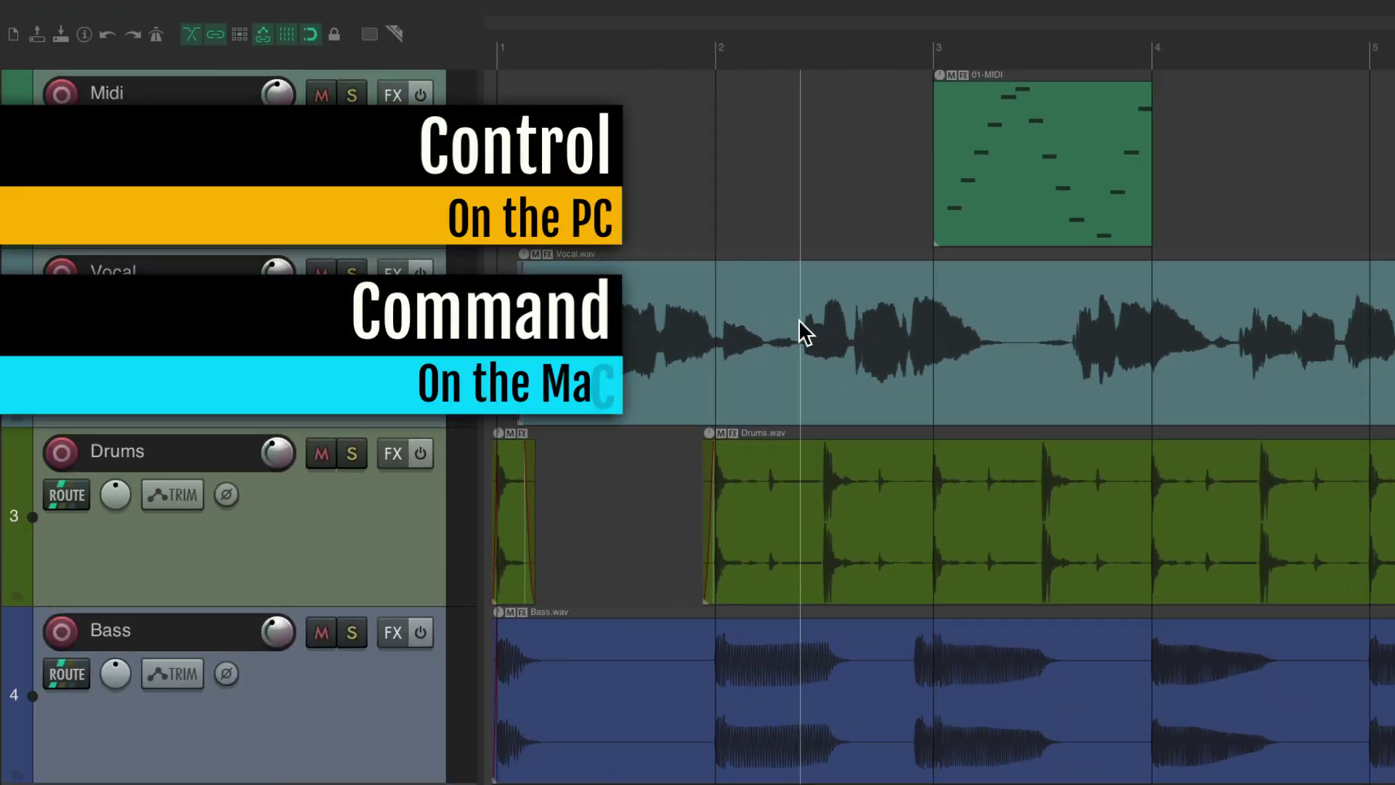
pyautogui.moveTo(799, 320); pyautogui.dragTo(773, 289)
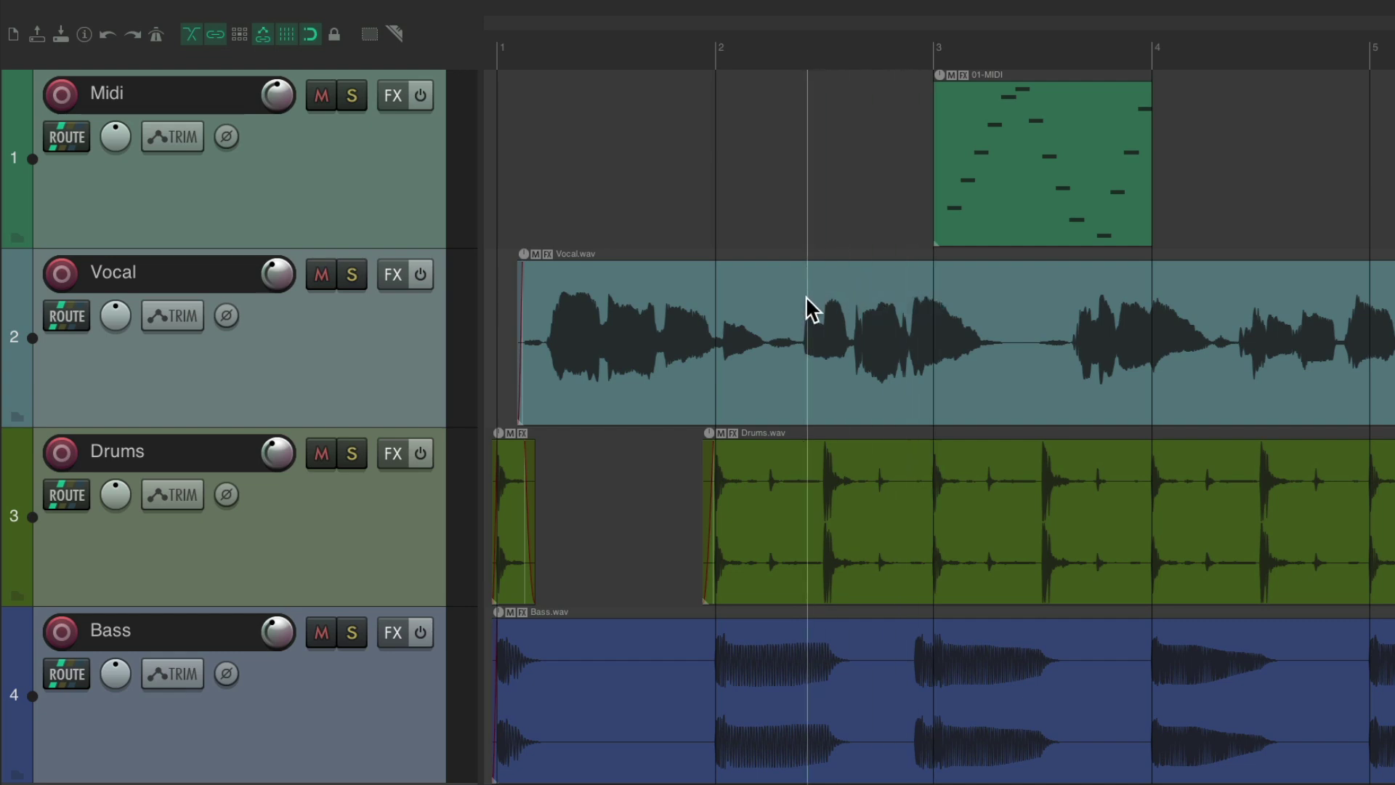
pyautogui.press('super+comma')
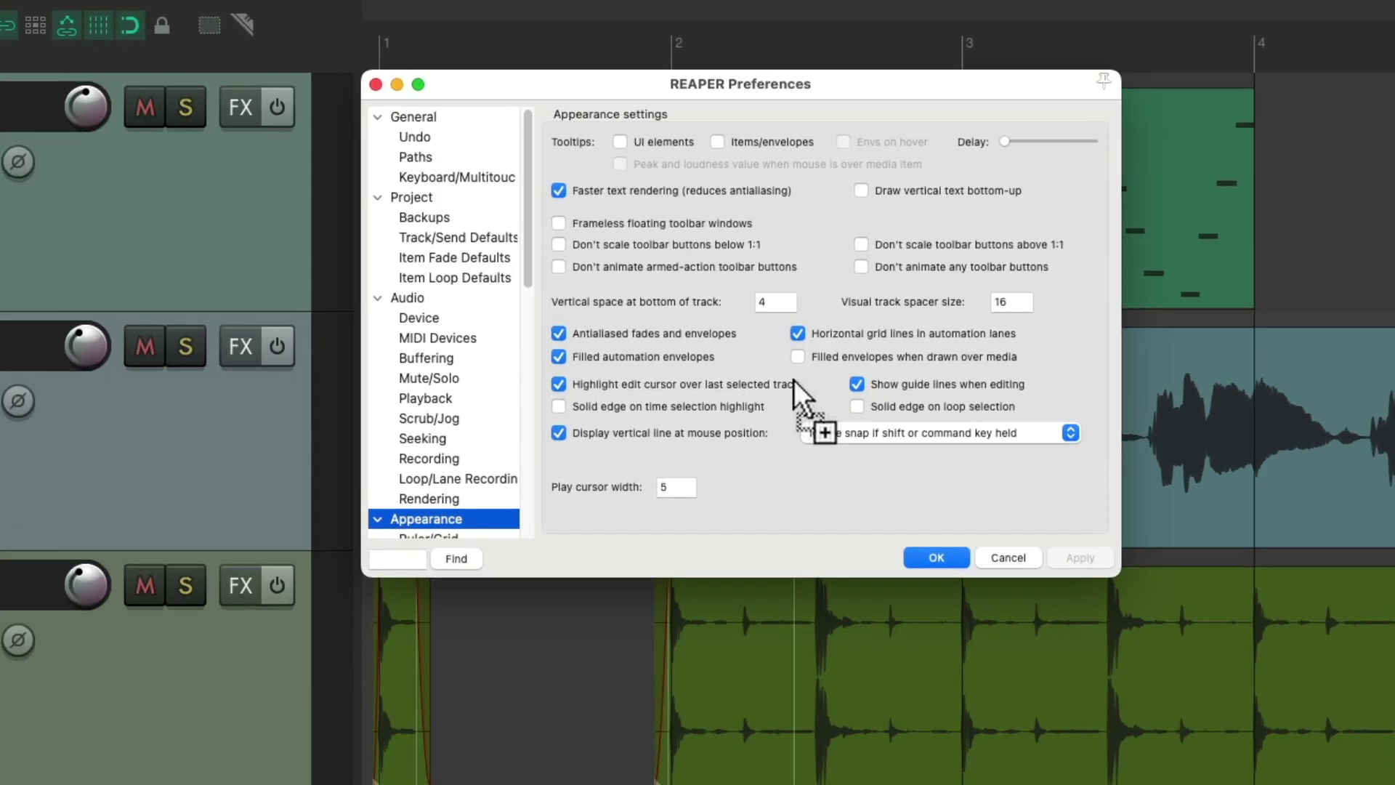
# Set the mouse-position line back to 'Do not snap indicator line' and confirm Preferences
pyautogui.click(911, 339)
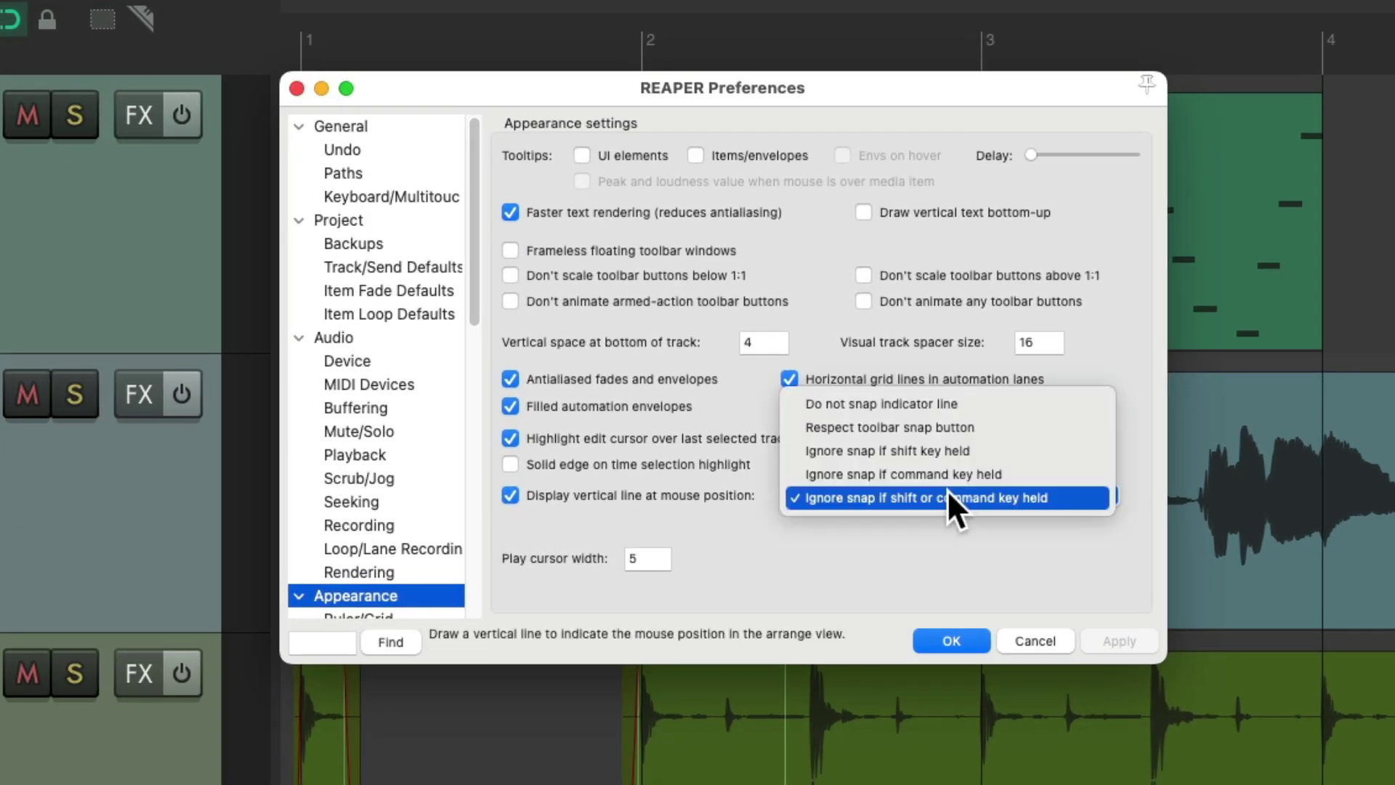
pyautogui.click(974, 403)
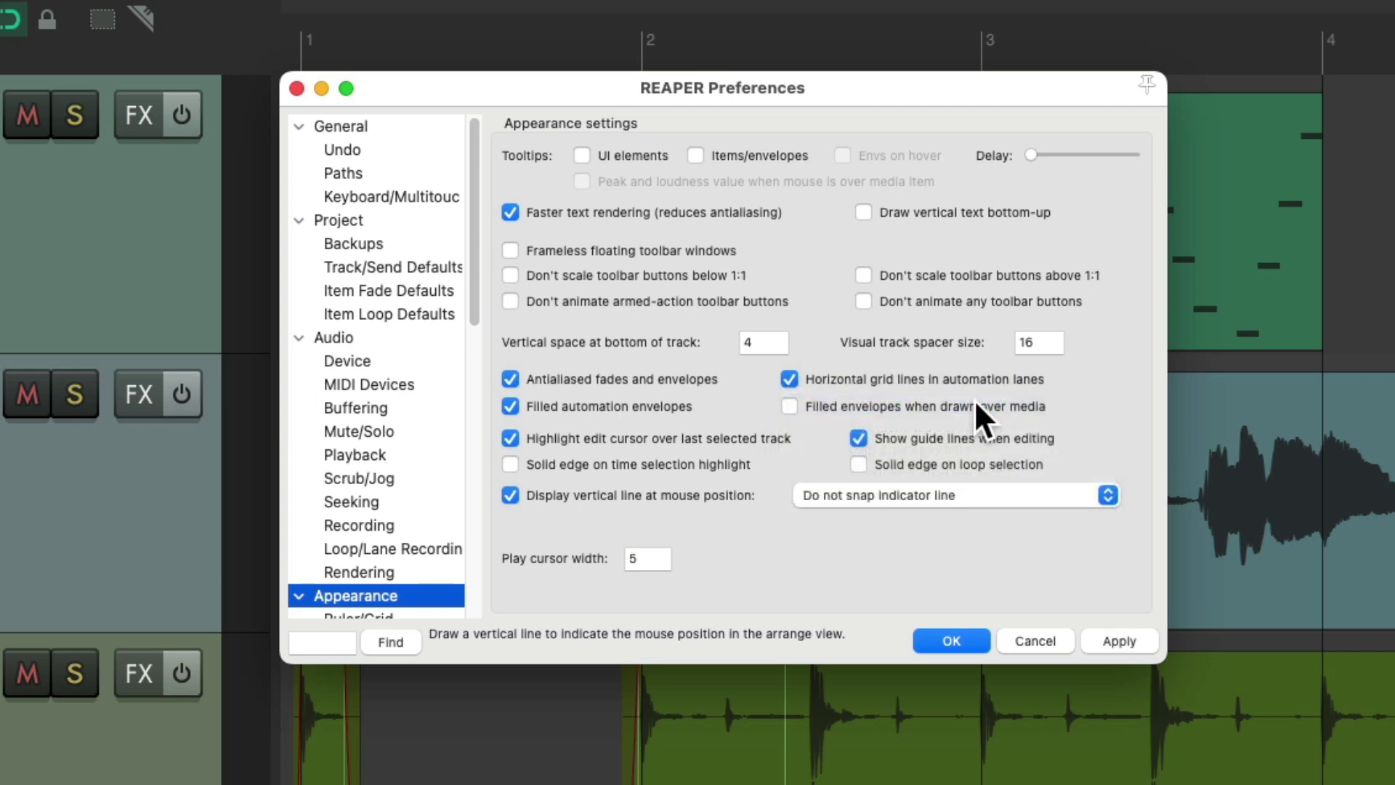
pyautogui.press('Return')
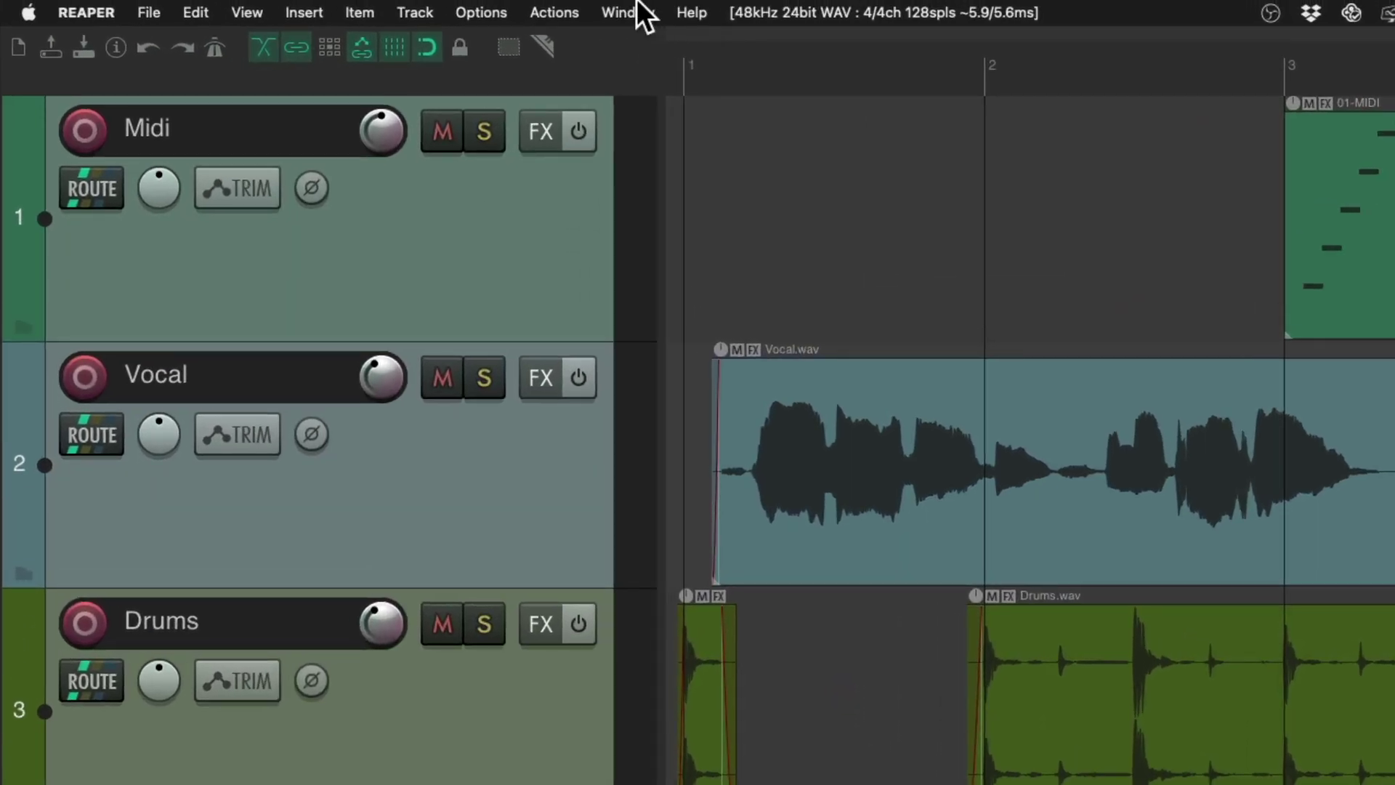
# Assign Ctrl+L to the 'mouse position indicator vertical line' toggle action, then press it to show the line
pyautogui.click(405, 9)
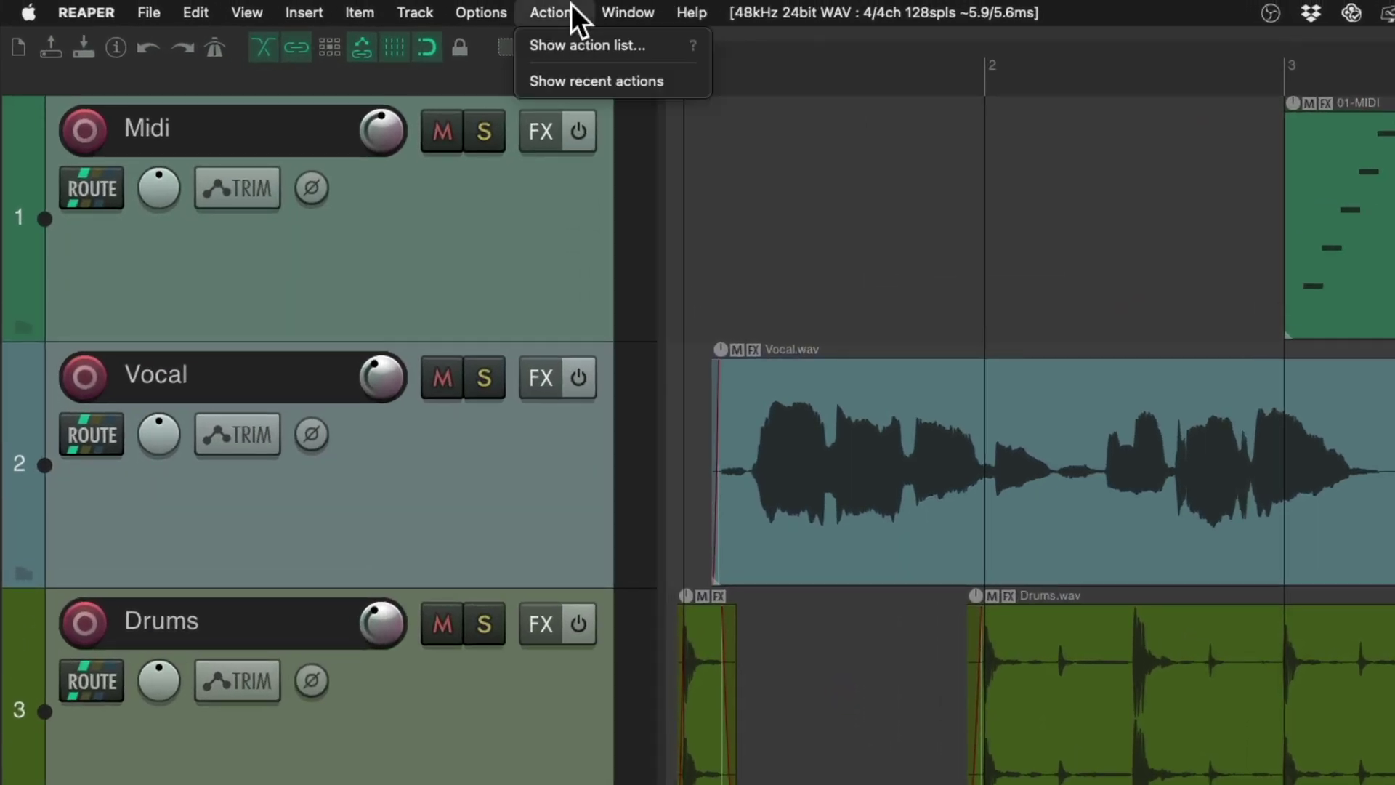
pyautogui.click(520, 47)
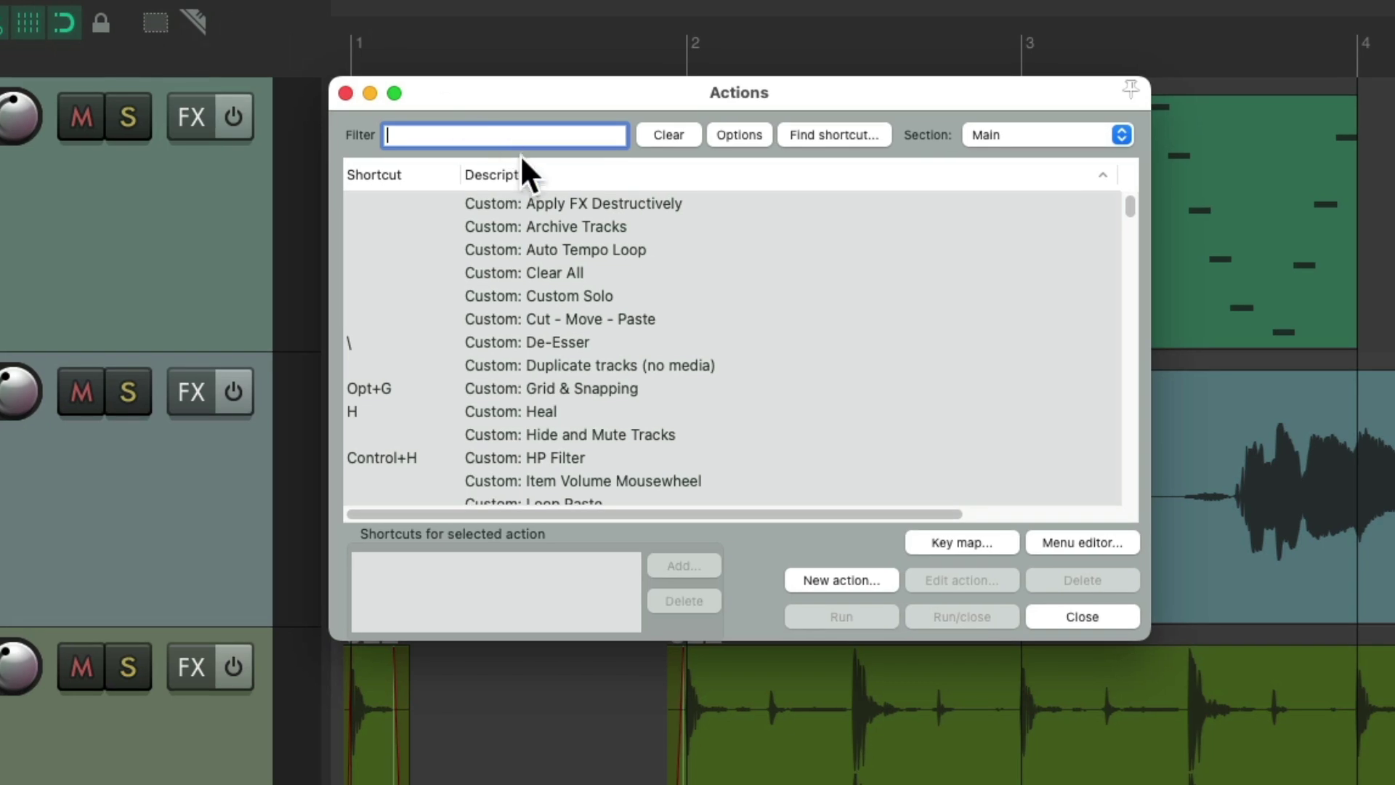
pyautogui.write('mouse ind')
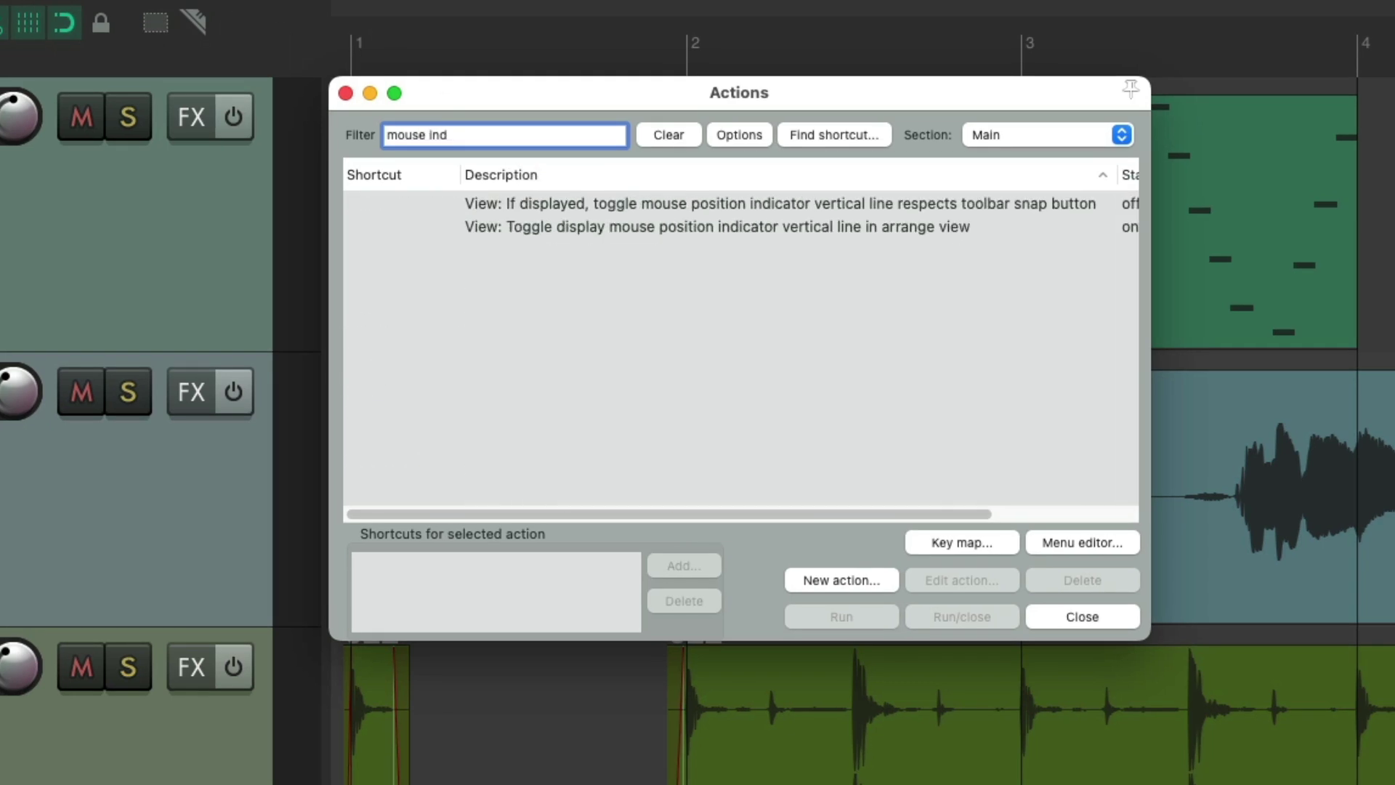
pyautogui.click(722, 225)
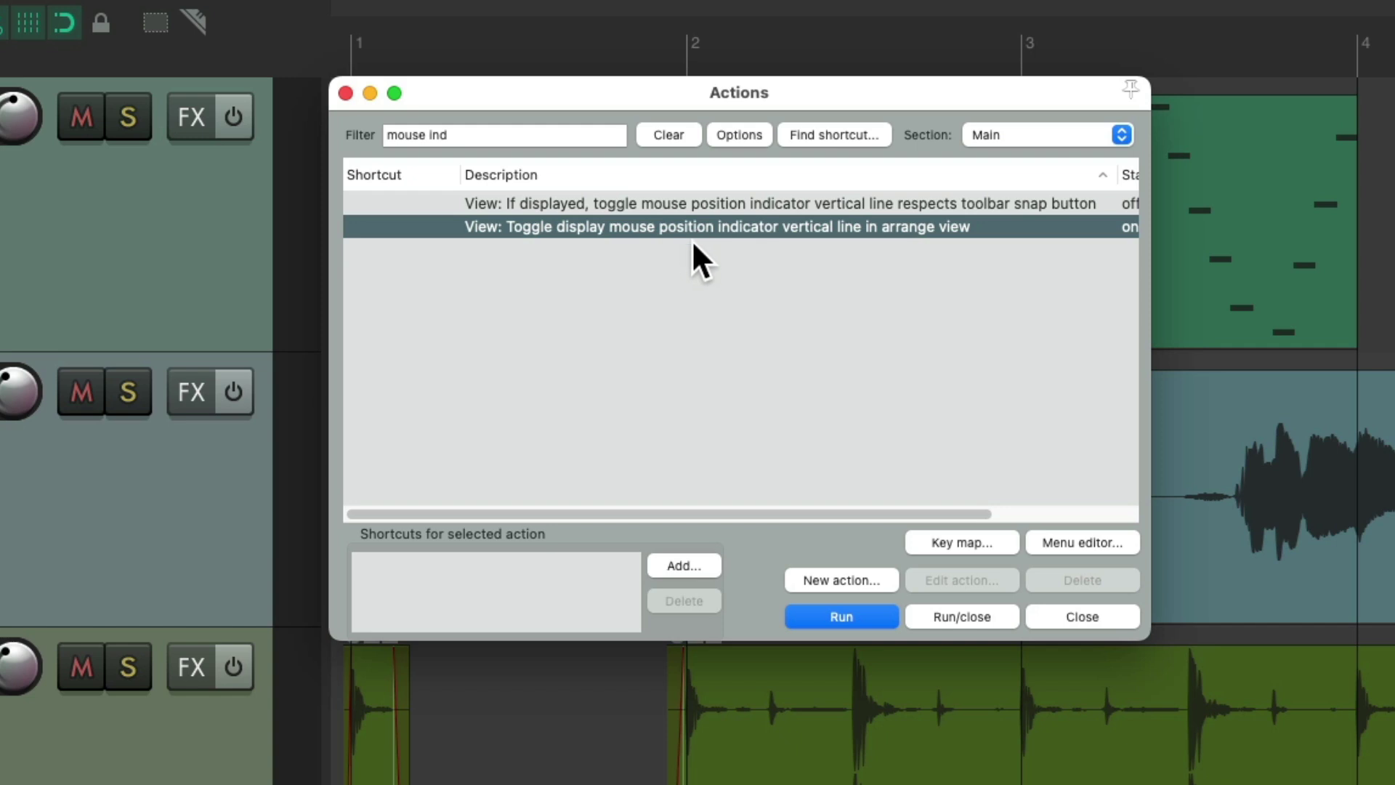
pyautogui.click(694, 565)
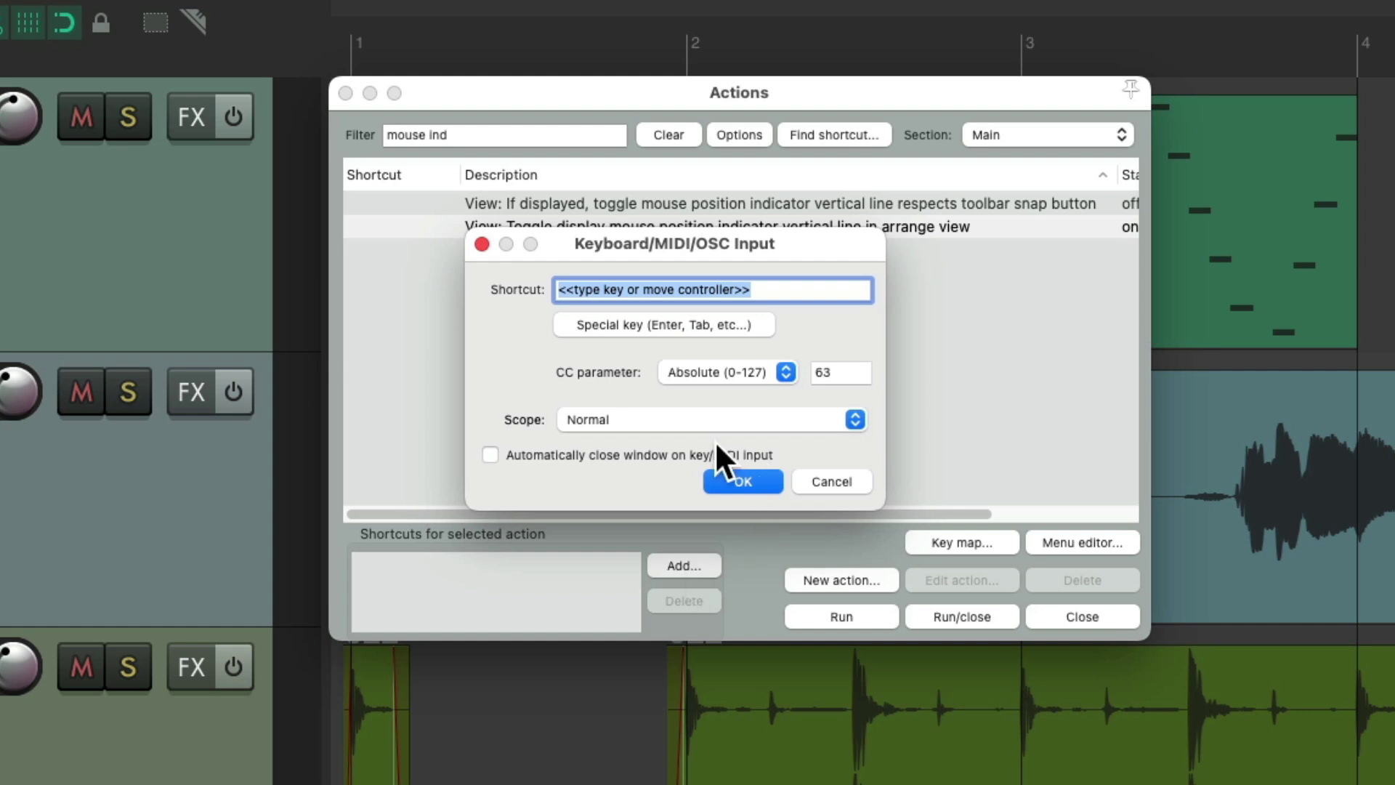
pyautogui.hotkey('ctrl', 'l')
pyautogui.press('Return')
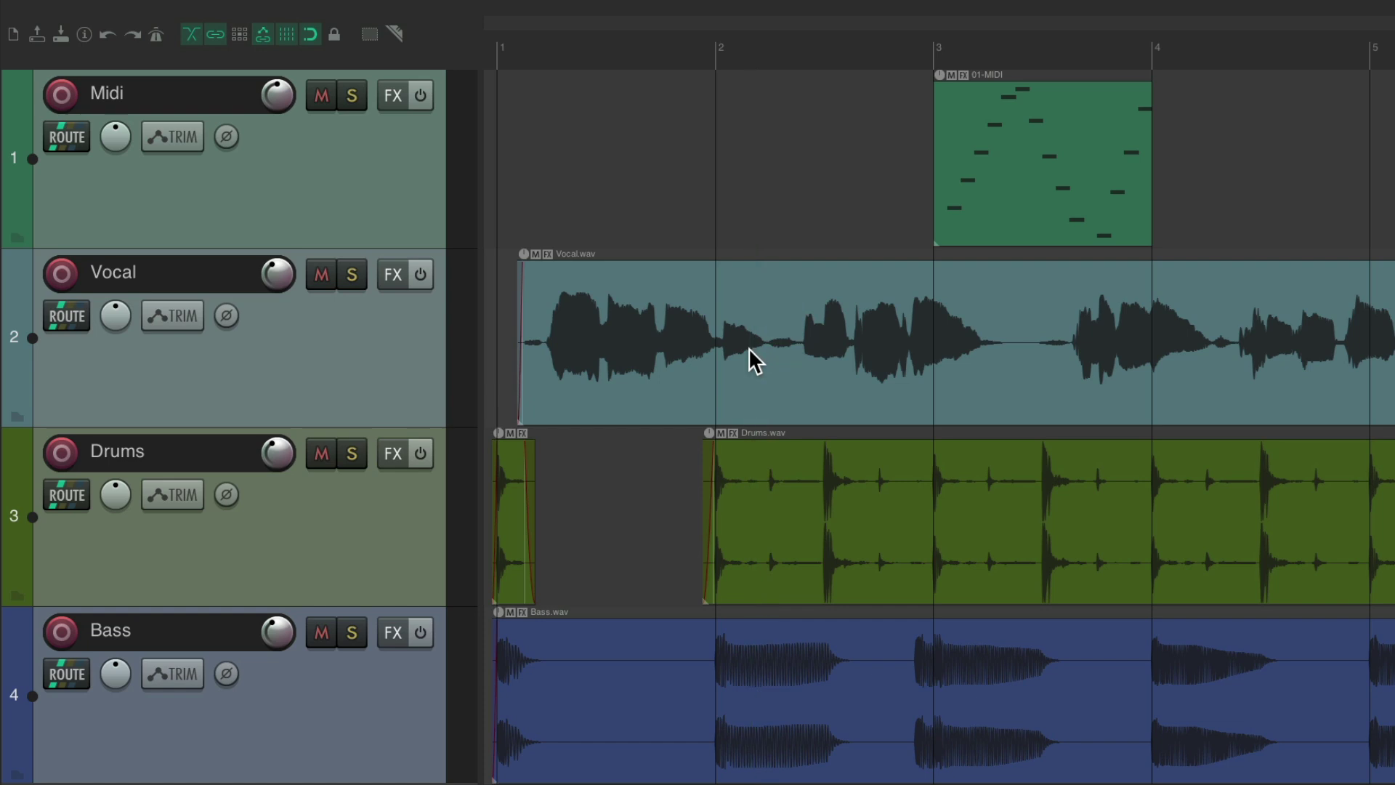
pyautogui.hotkey('ctrl', 'l')
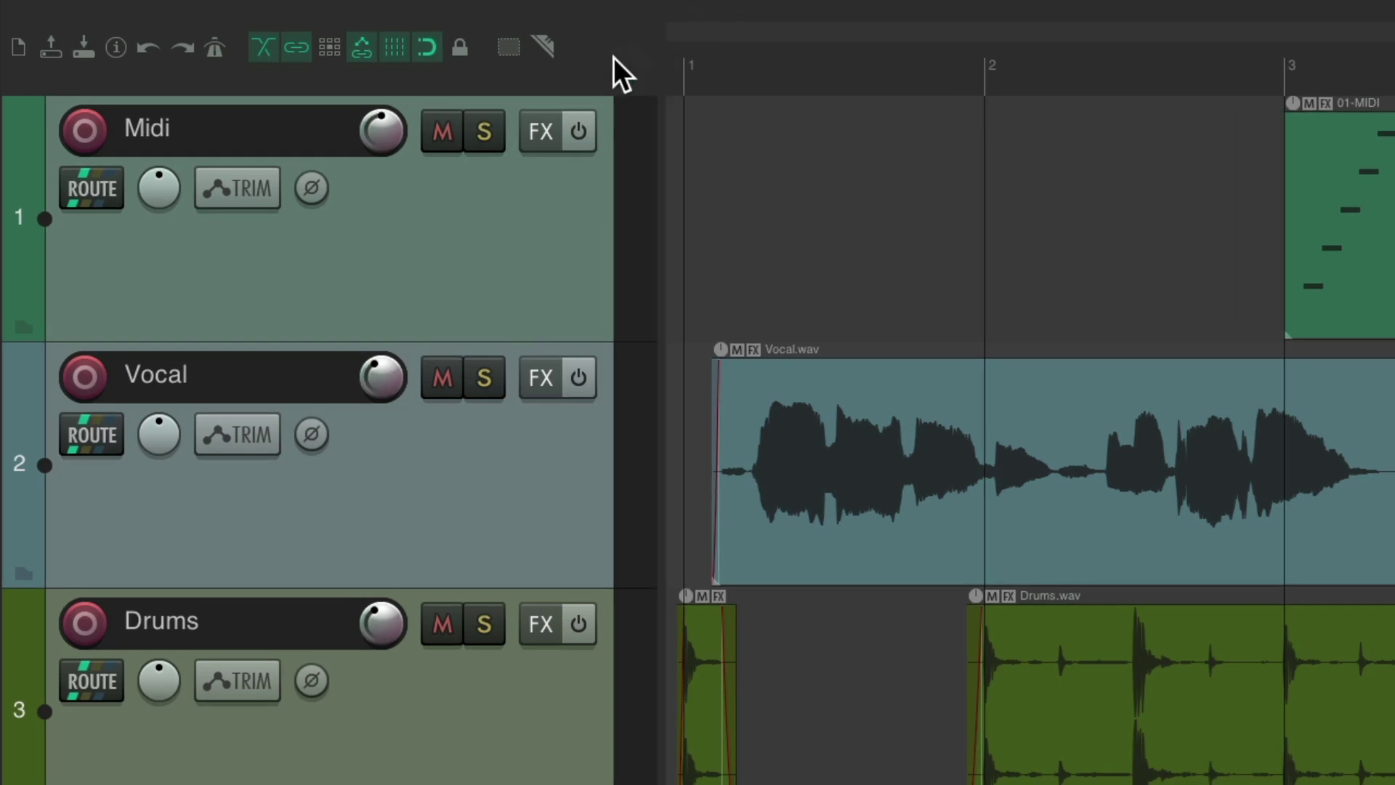
# Add the mouse-position line toggle action to the main toolbar
pyautogui.rightClick(445, 44)
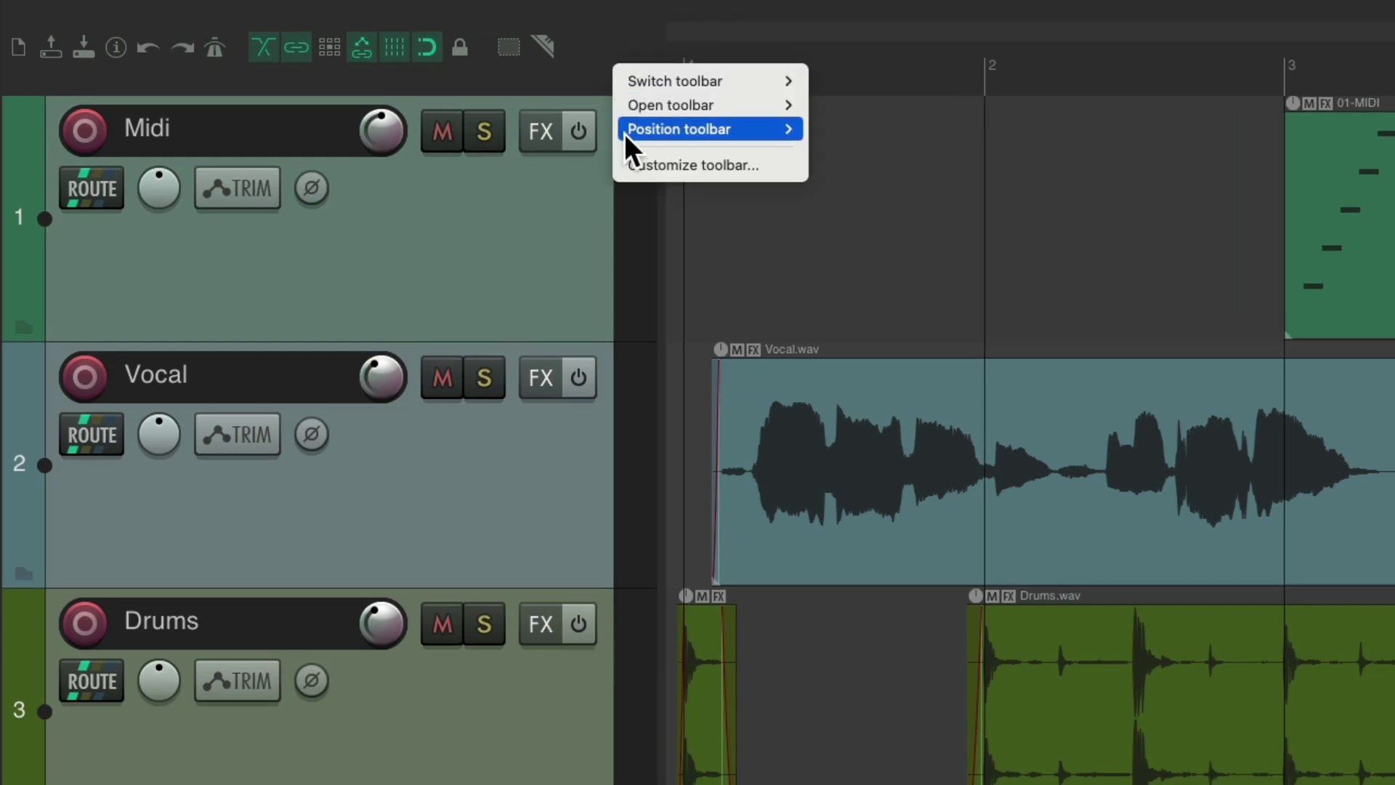
pyautogui.click(624, 167)
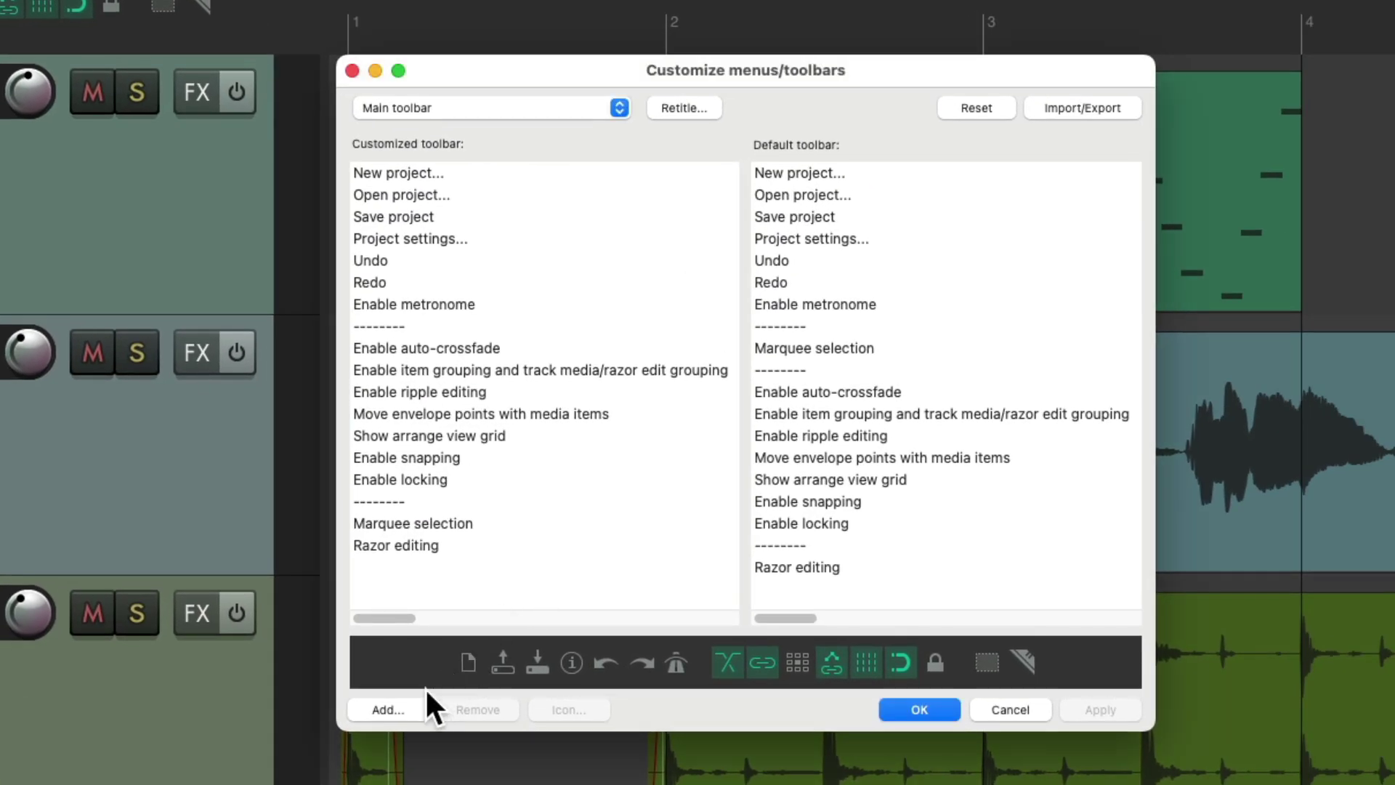
pyautogui.click(411, 709)
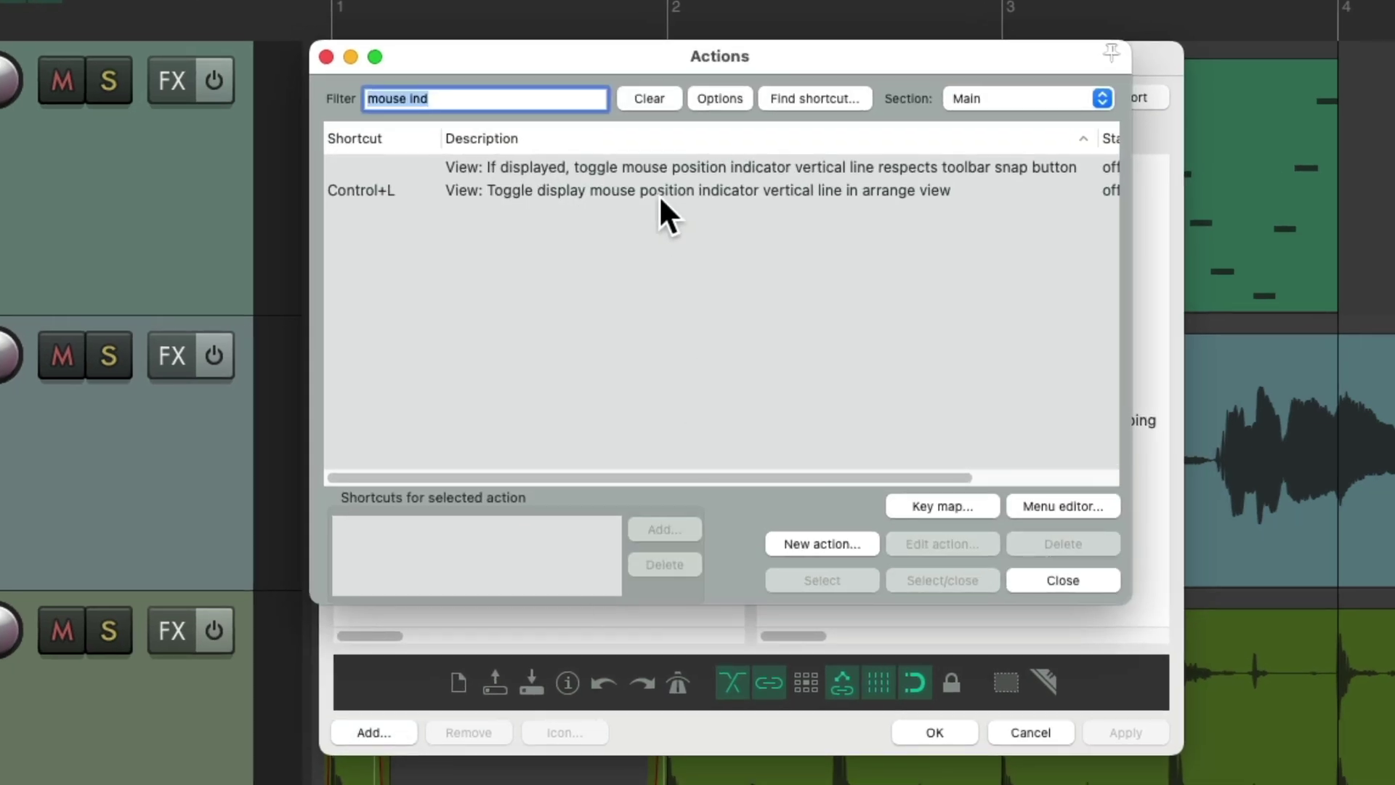
pyautogui.click(654, 193)
pyautogui.doubleClick(651, 193)
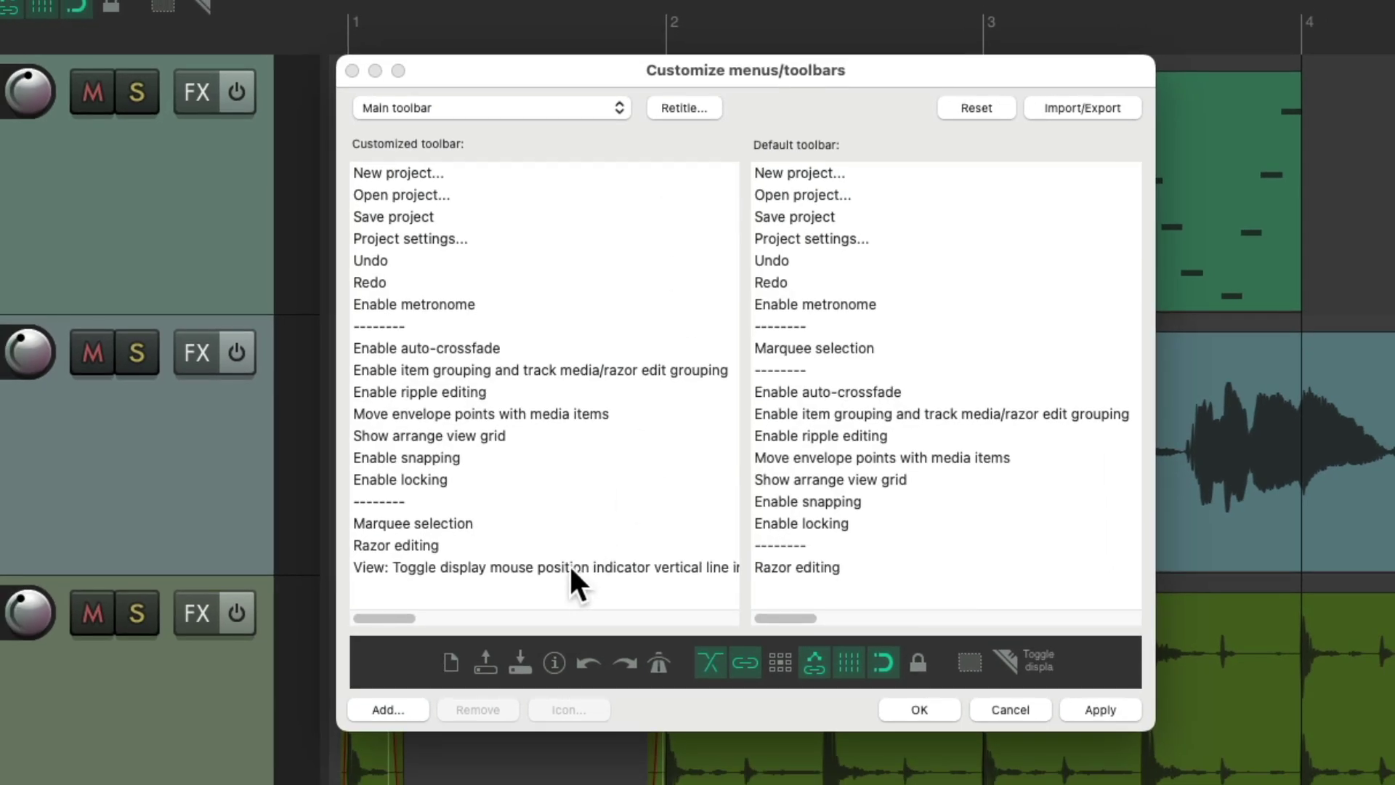
# Put a separator before the new button, give it an arrow icon, and save the toolbar
pyautogui.rightClick(561, 564)
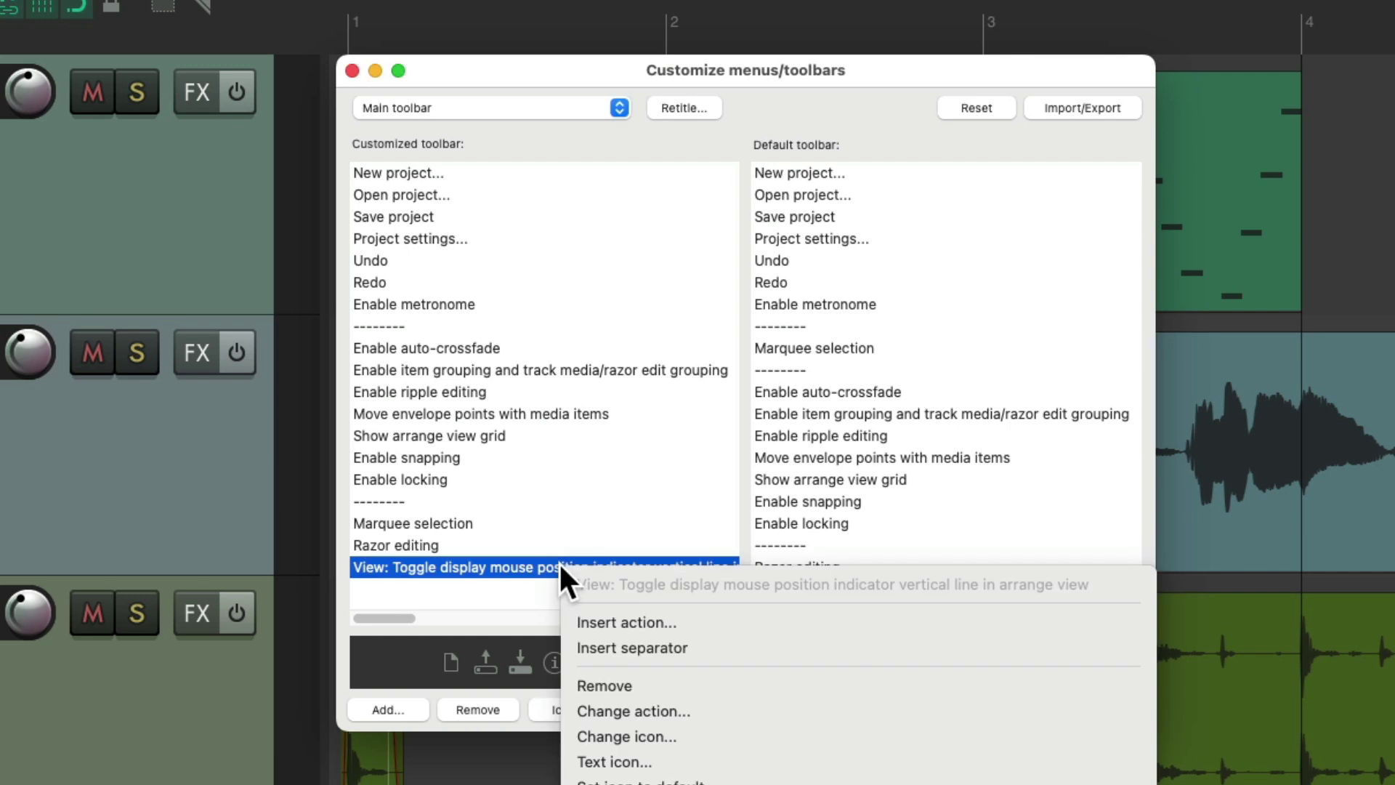
pyautogui.click(577, 645)
pyautogui.click(524, 587)
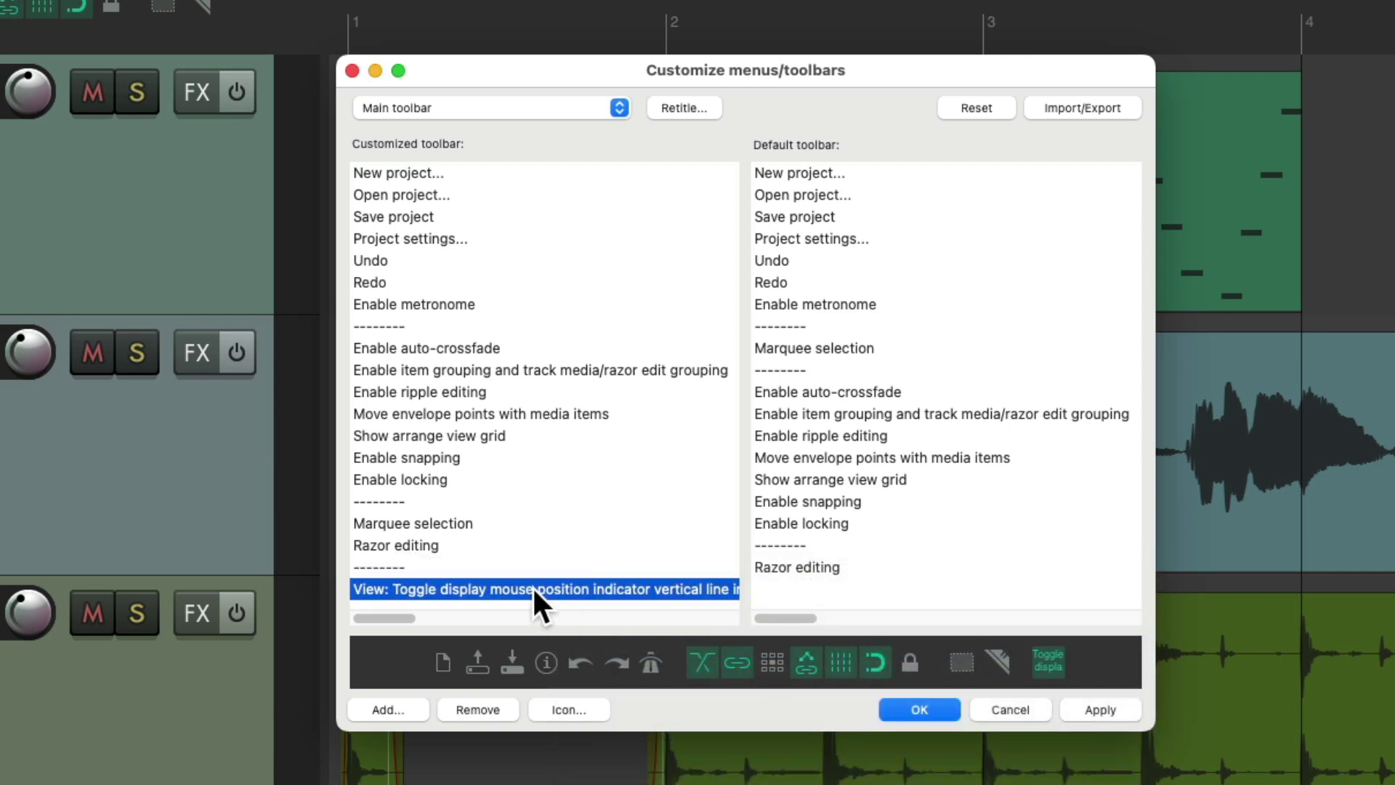
pyautogui.click(1044, 664)
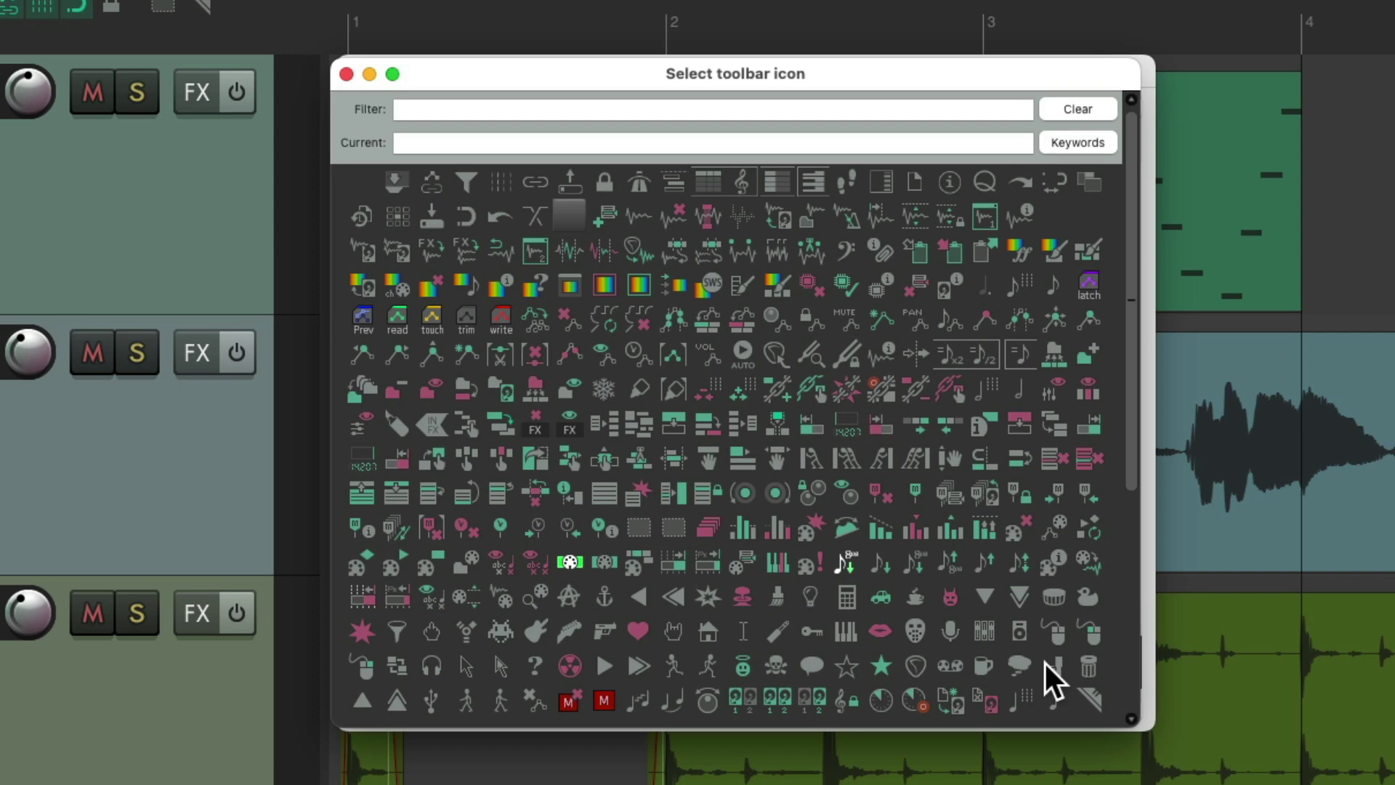
pyautogui.click(503, 669)
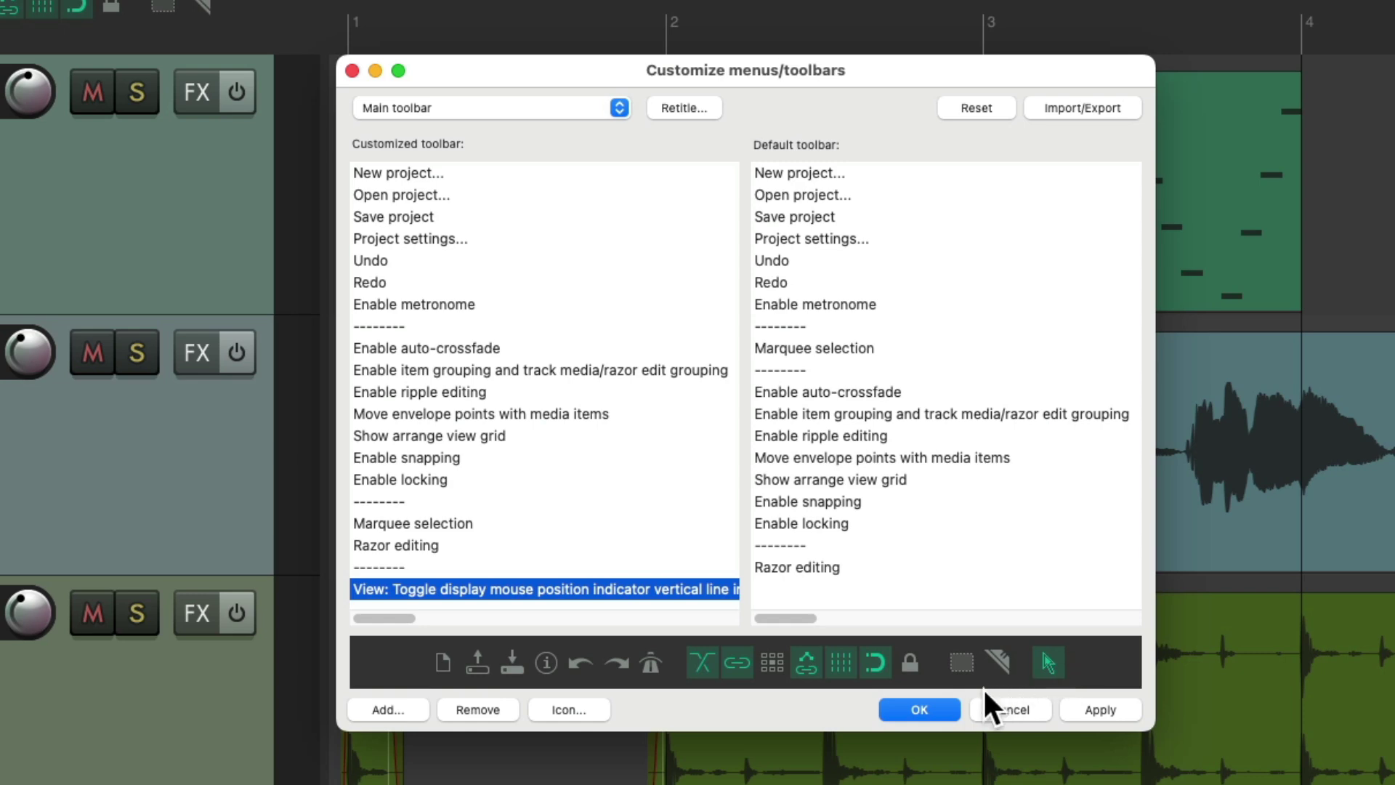
pyautogui.click(920, 710)
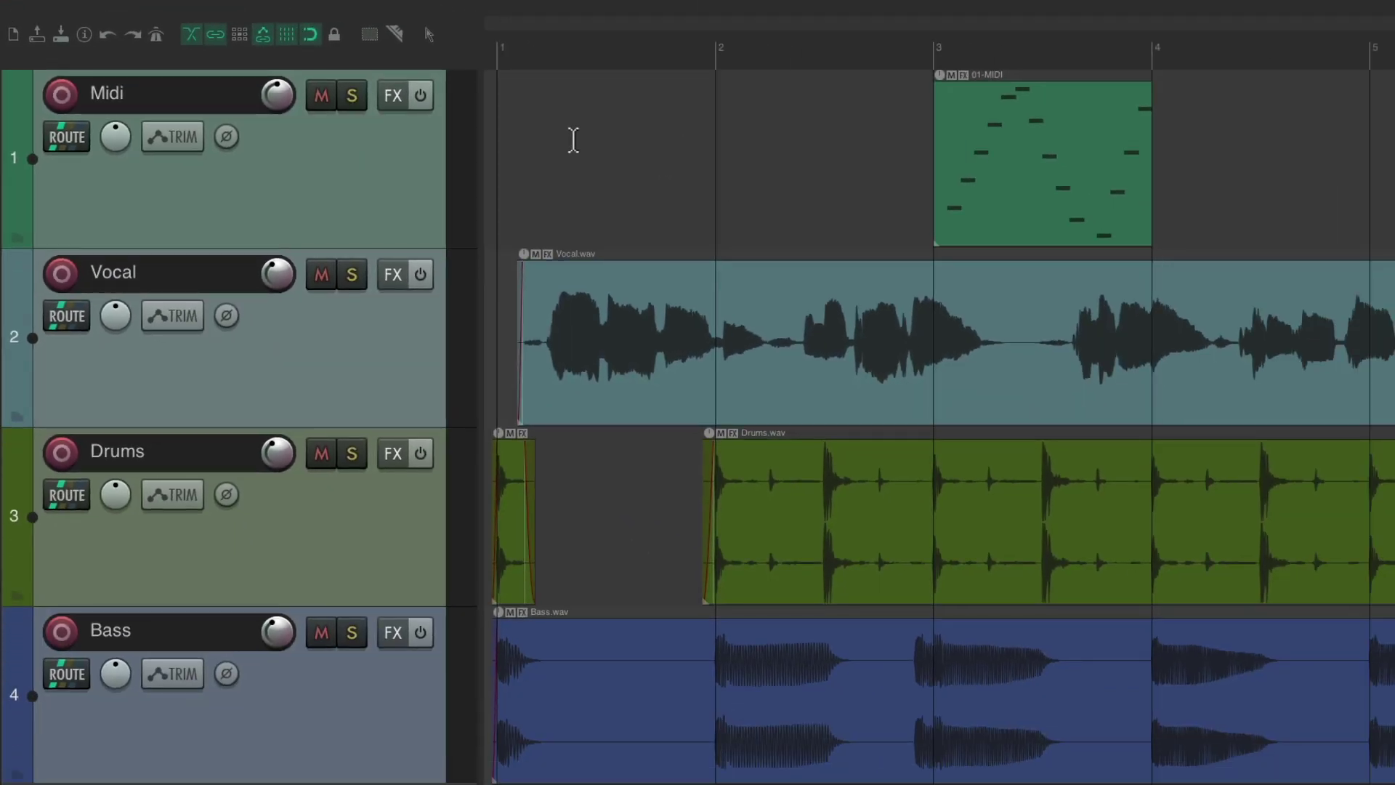
# Switch the mouse-position line on and off with the toolbar button and shortcuts, ending with it shown
pyautogui.click(574, 140)
pyautogui.click(632, 174)
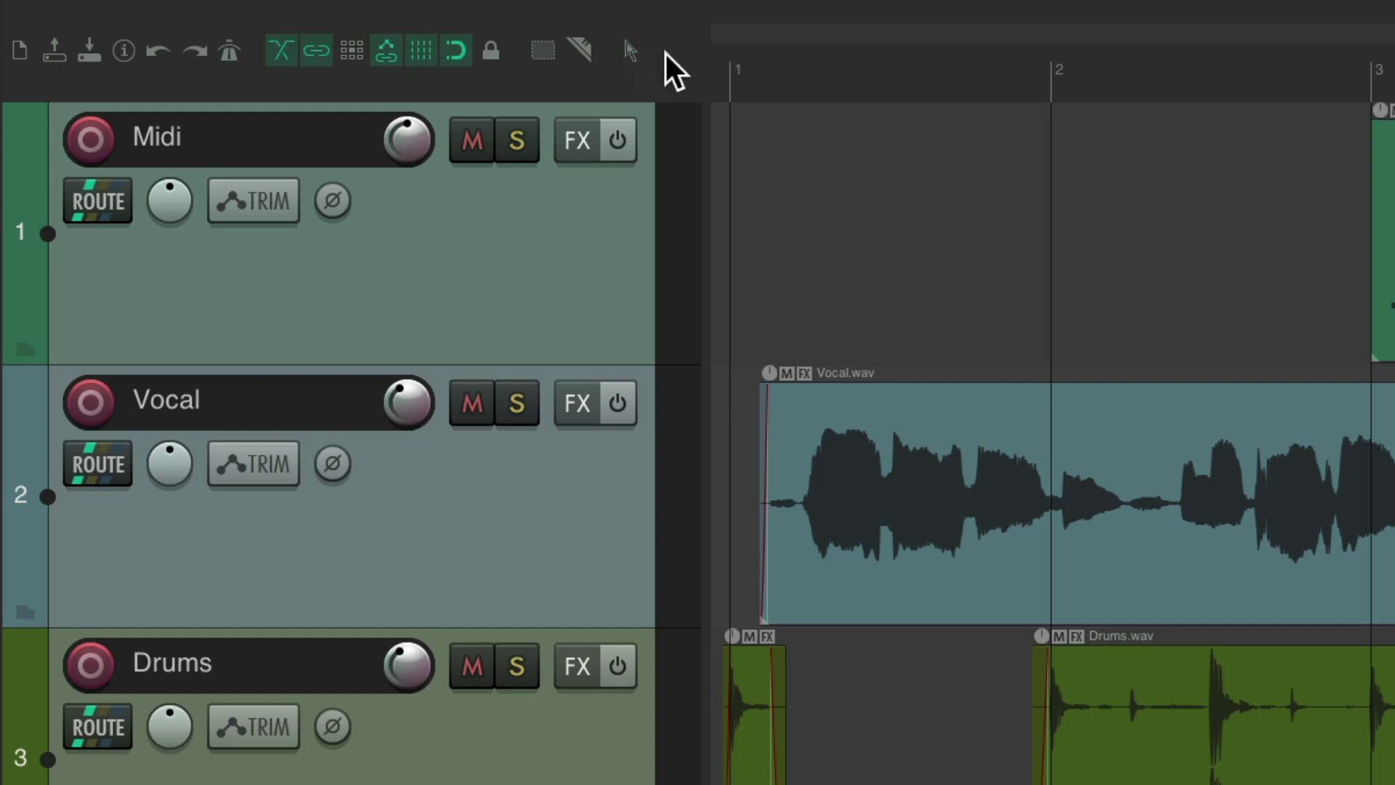
pyautogui.click(629, 52)
pyautogui.click(429, 34)
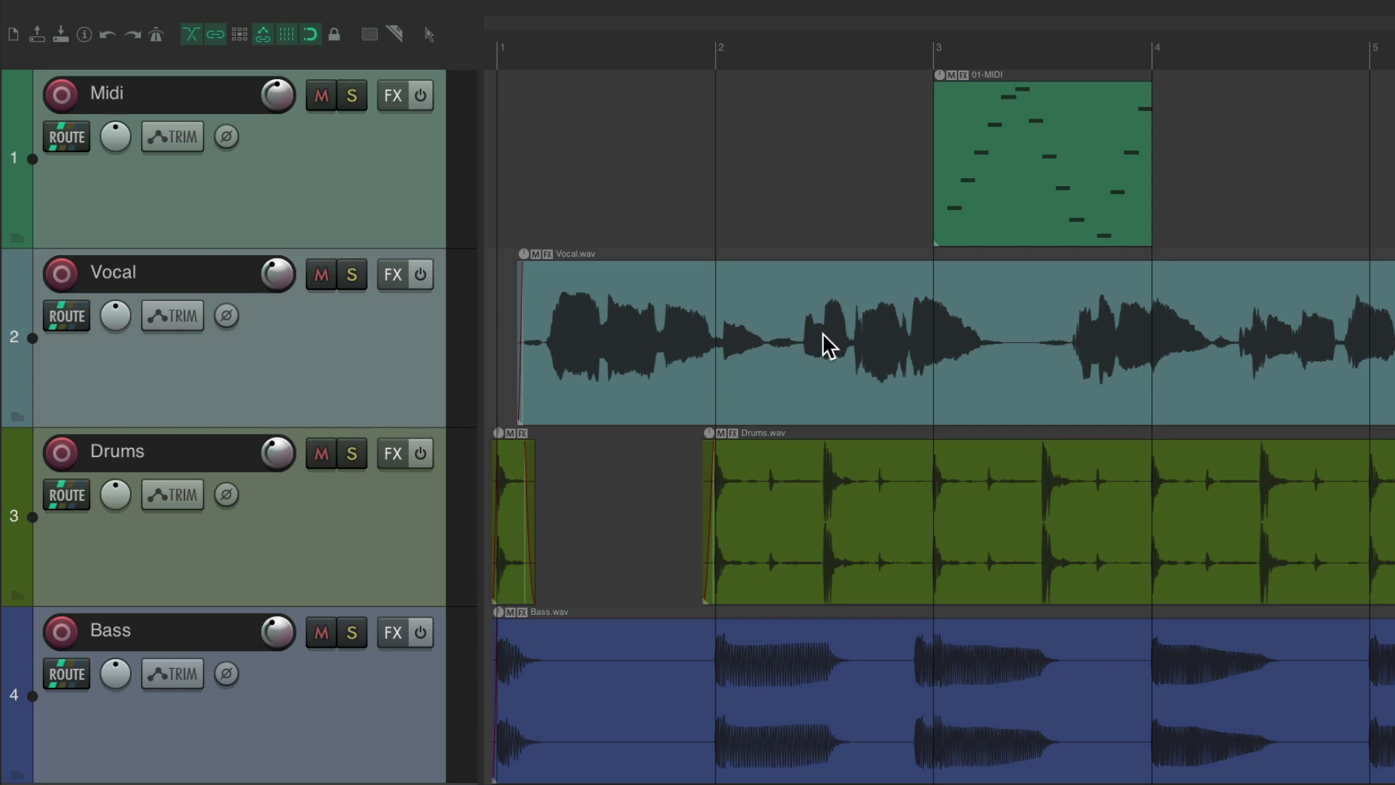
pyautogui.hotkey('ctrl', 'alt', 'm')
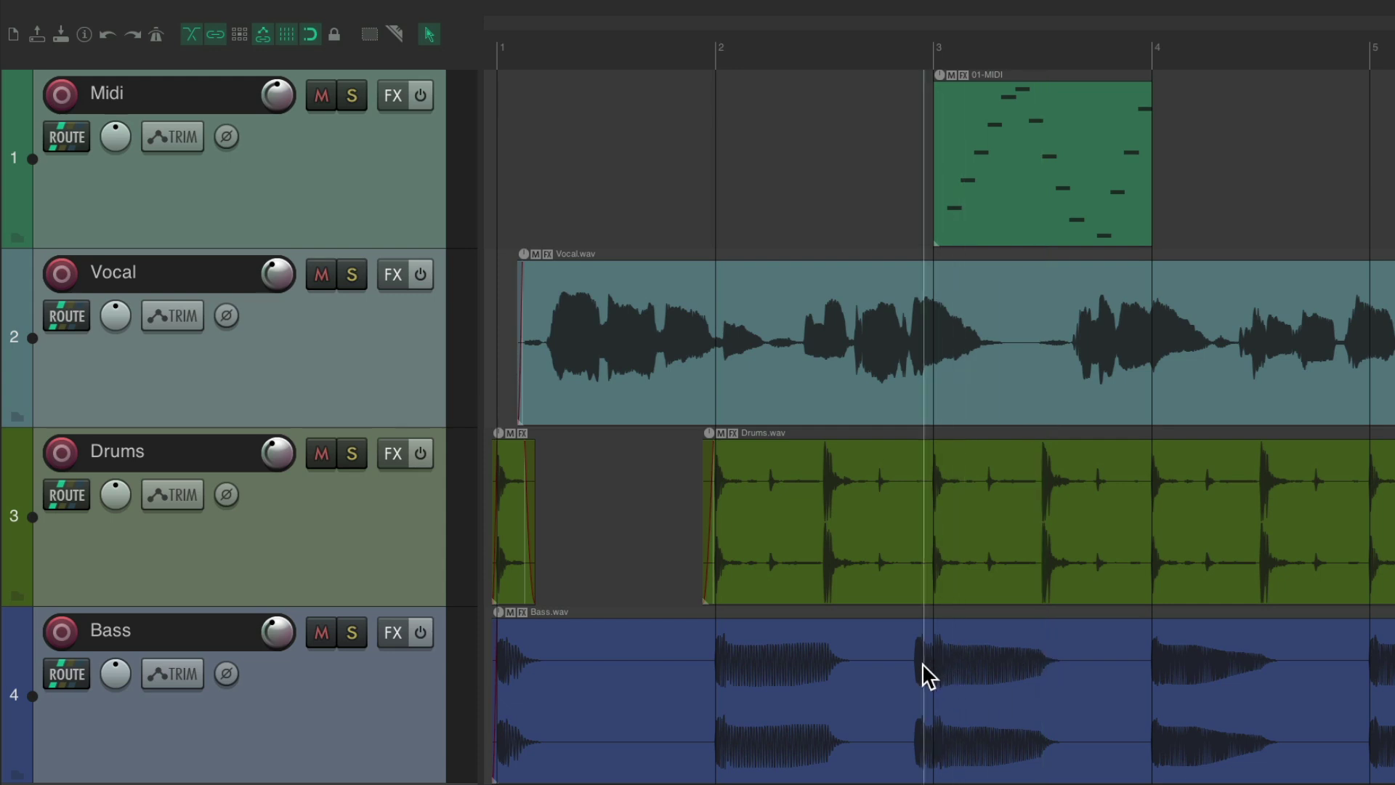
pyautogui.hotkey('alt', 'shift', 'g')
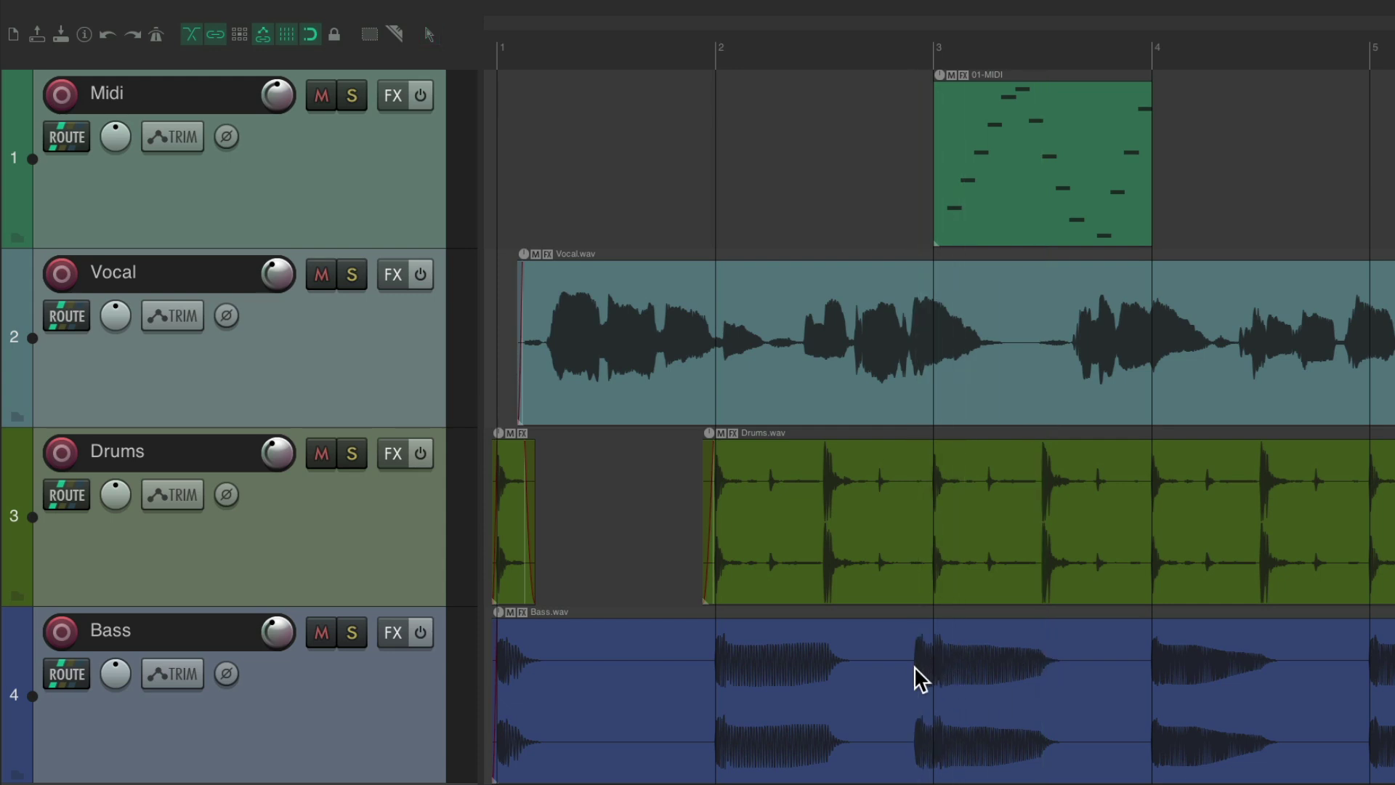
pyautogui.hotkey('alt', 'shift', 'g')
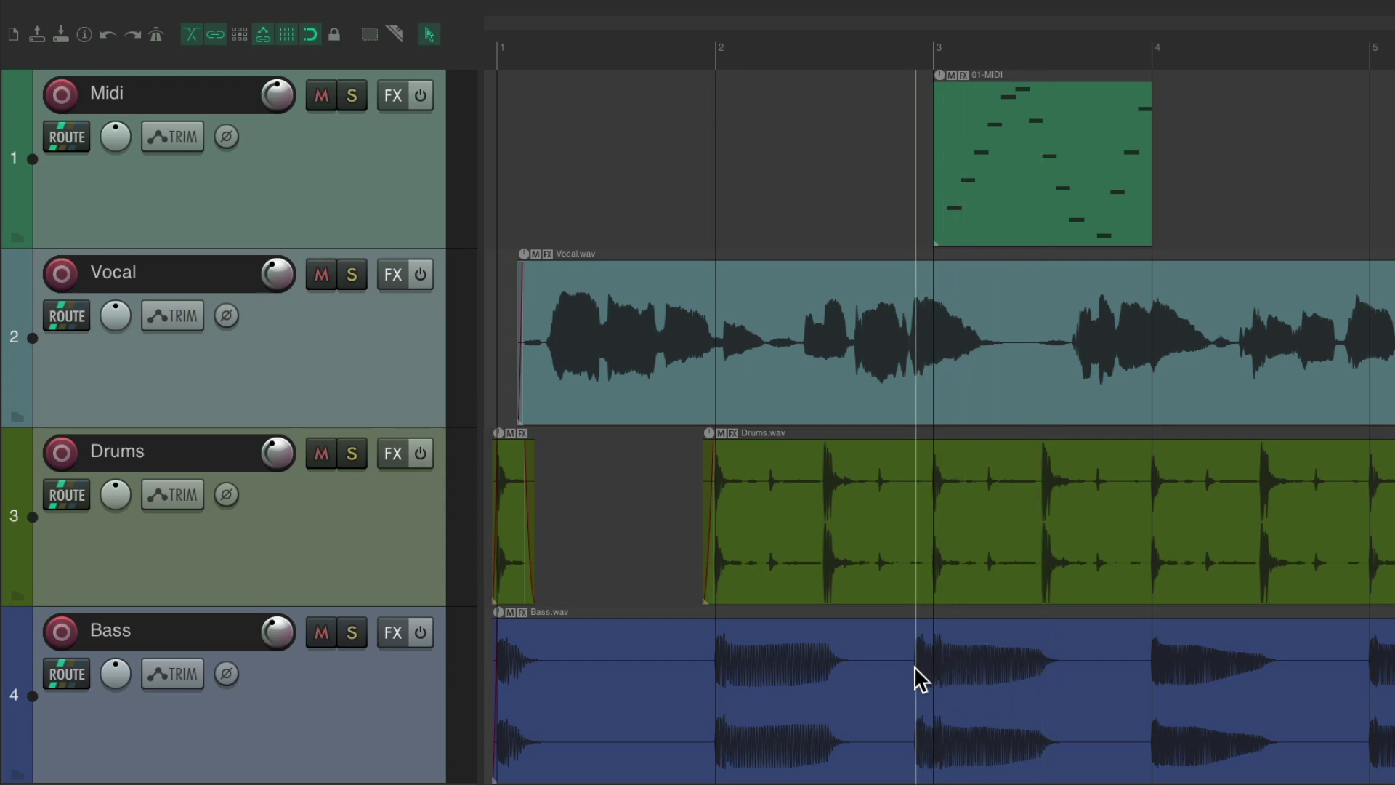